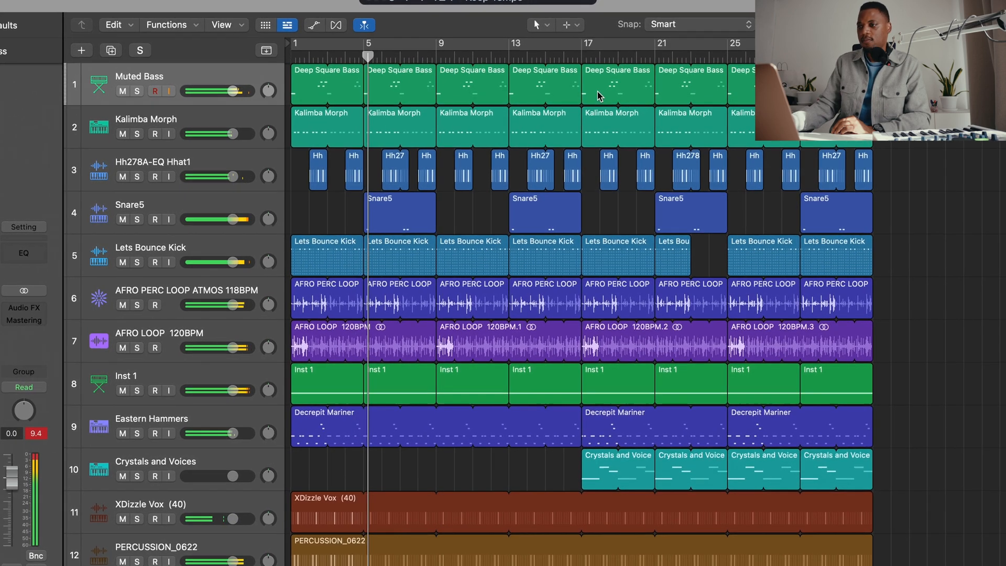
# Move the playback position to just before bar 17.
pyautogui.click(578, 46)
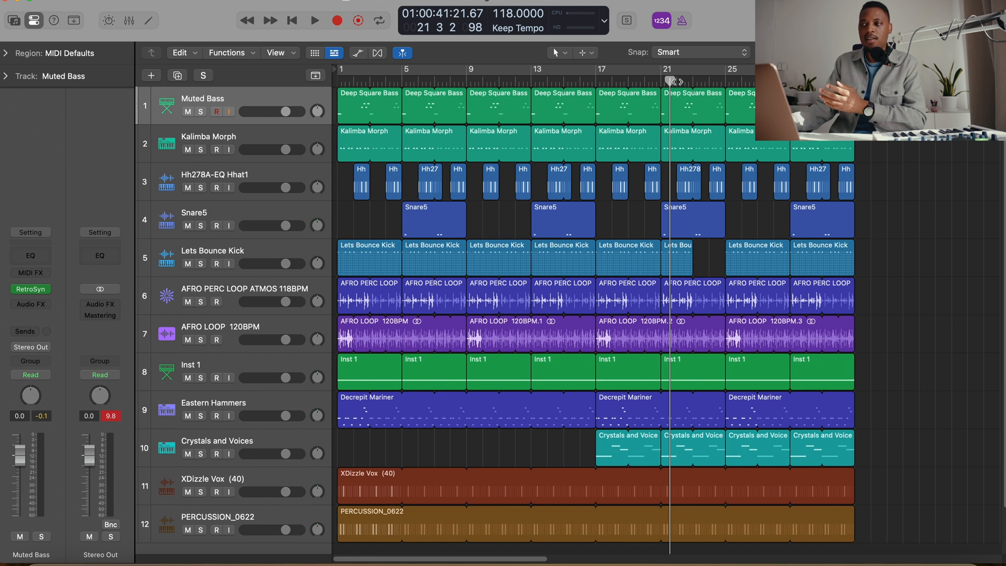
# Switch to EVO Control and examine the audio interface's main volume knob.
pyautogui.click(723, 0)
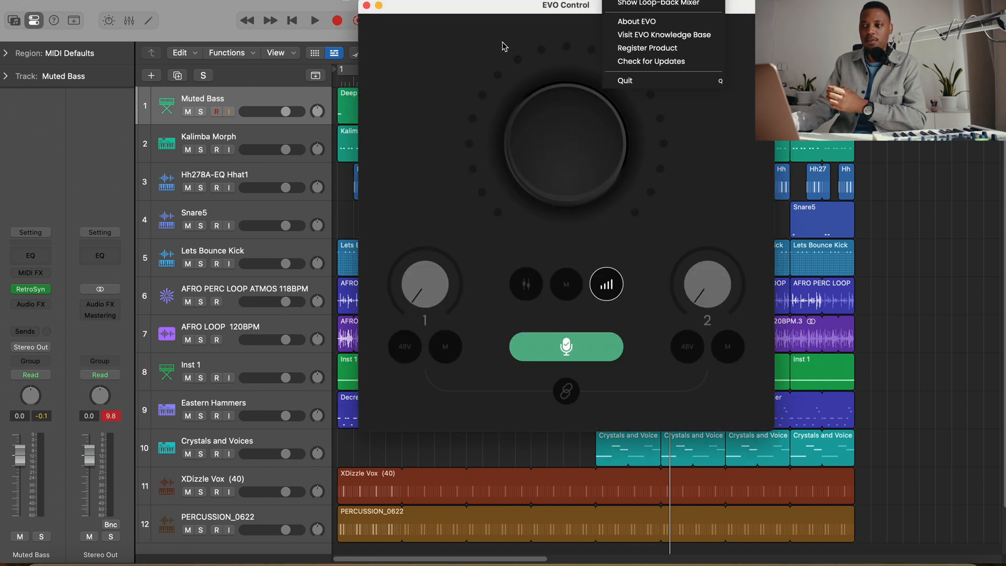
pyautogui.click(710, 137)
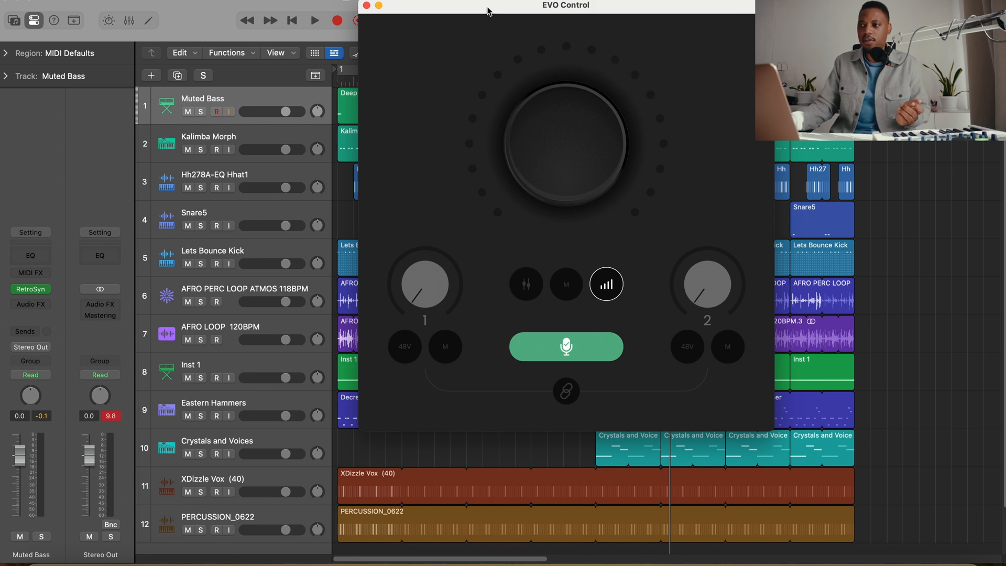
pyautogui.click(607, 284)
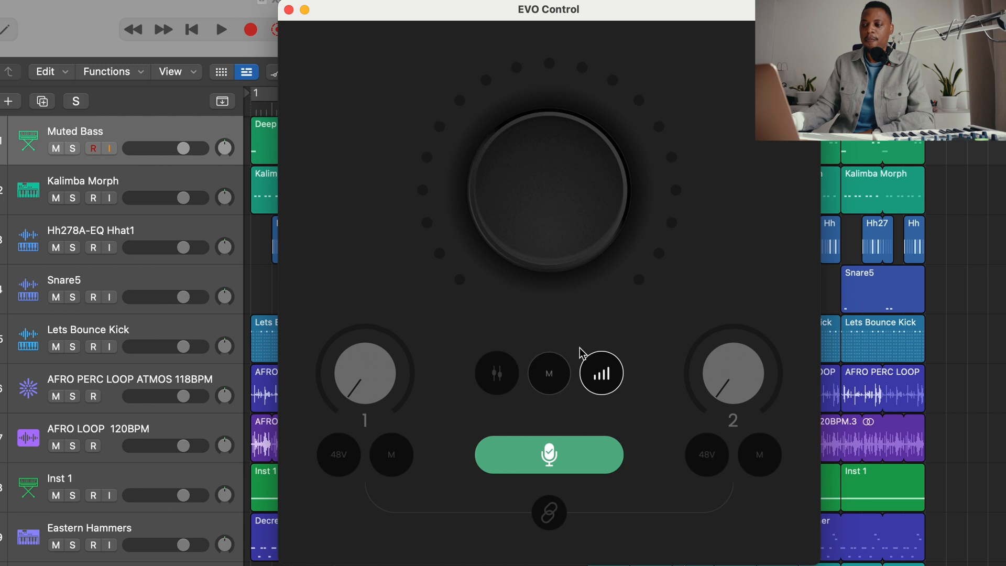
pyautogui.click(593, 368)
pyautogui.moveTo(548, 205); pyautogui.dragTo(559, 147)
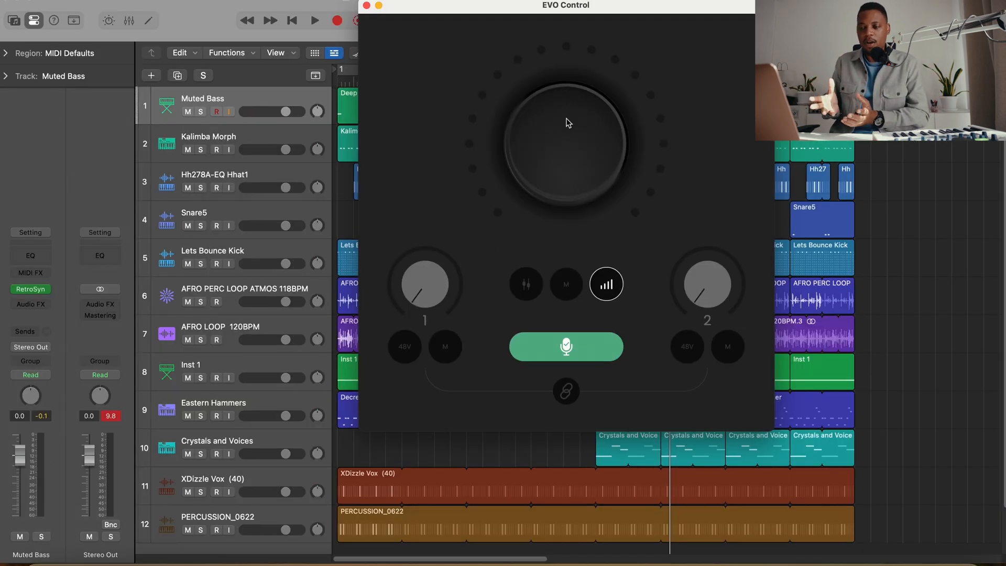
# Return to Logic Pro, lower the volume of all twelve tracks together to -7.2 dB, and audition the mix from the start.
pyautogui.click(260, 100)
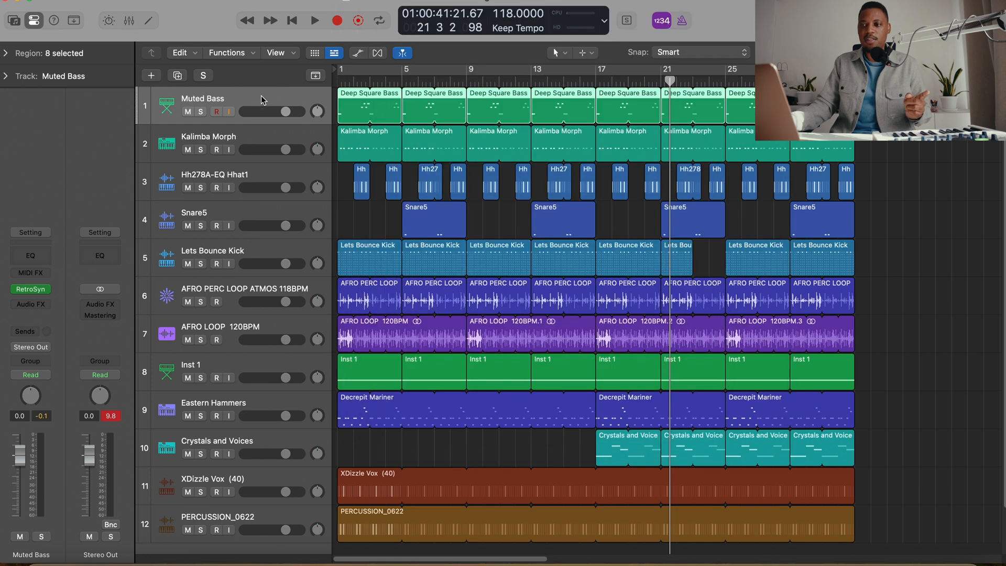
pyautogui.press('super+a')
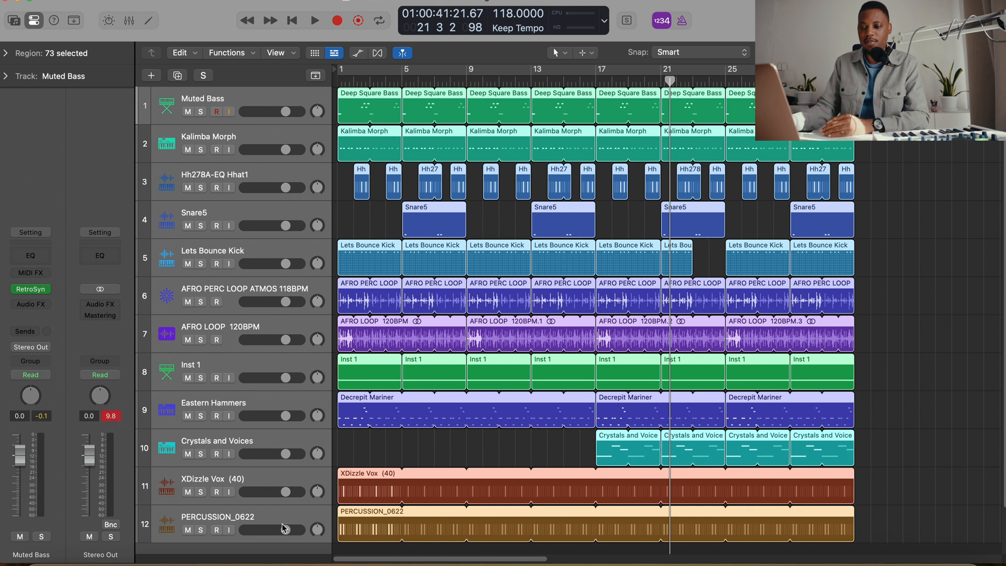
pyautogui.moveTo(287, 533); pyautogui.dragTo(242, 530)
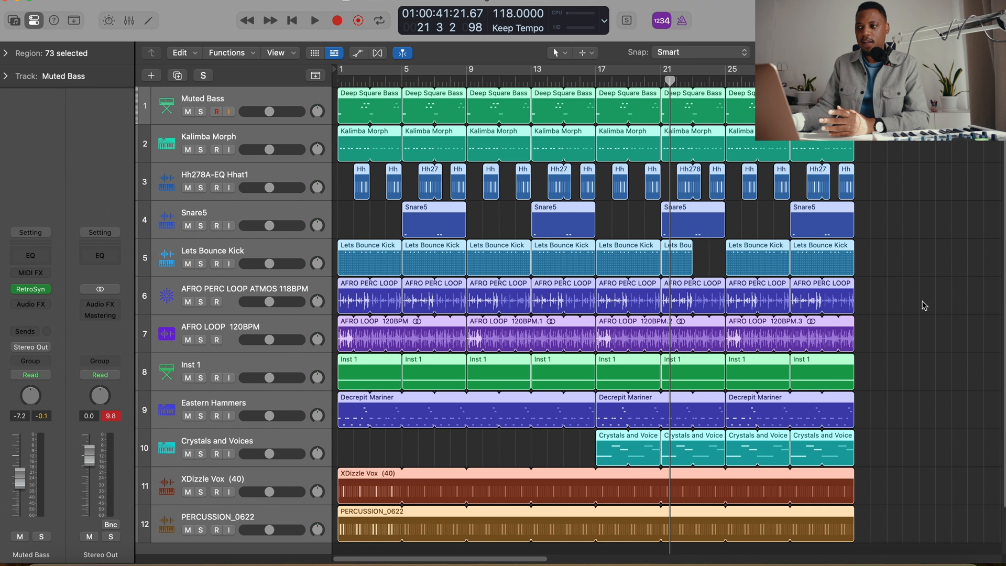
pyautogui.click(922, 305)
pyautogui.press('Return')
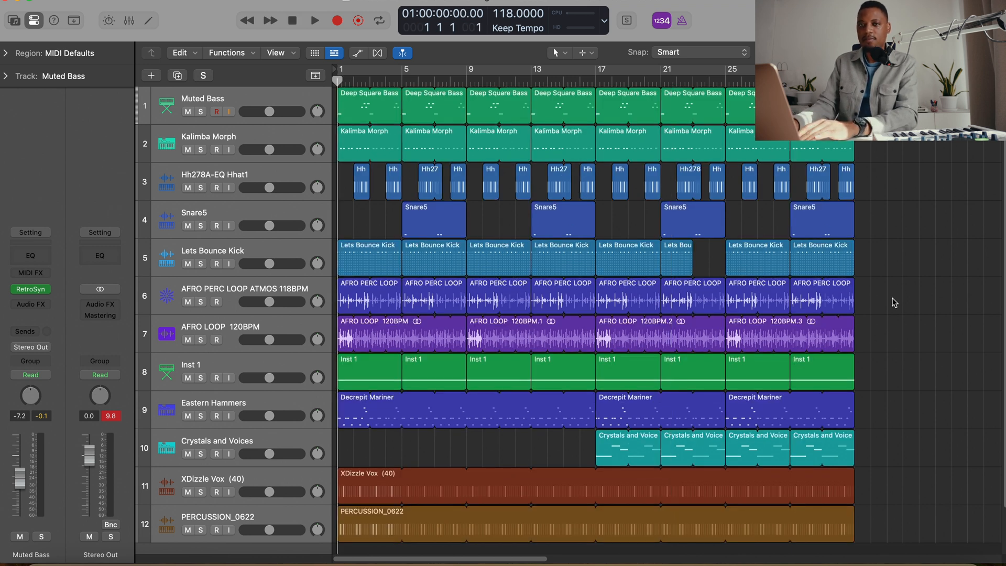
pyautogui.press('space')
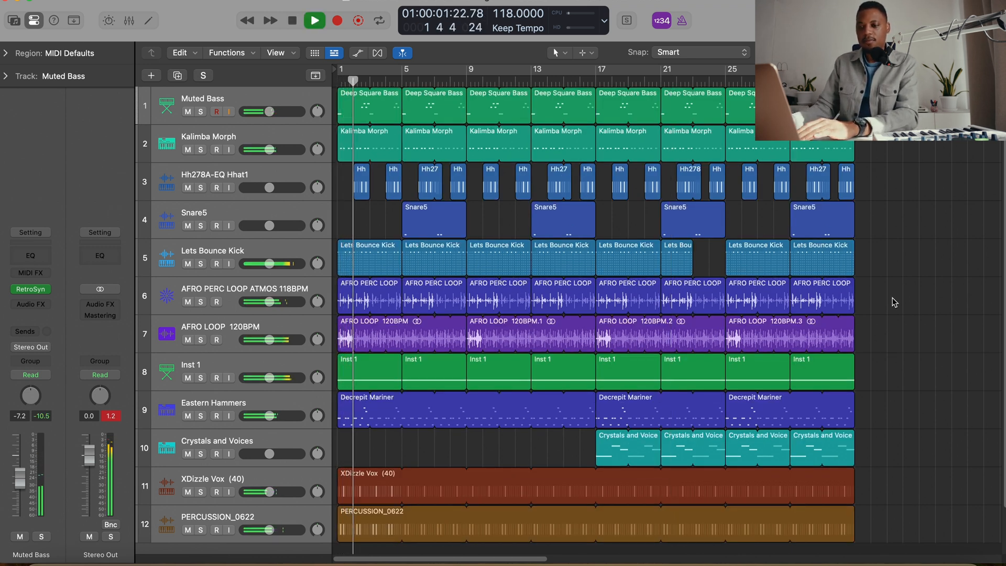
pyautogui.press('space')
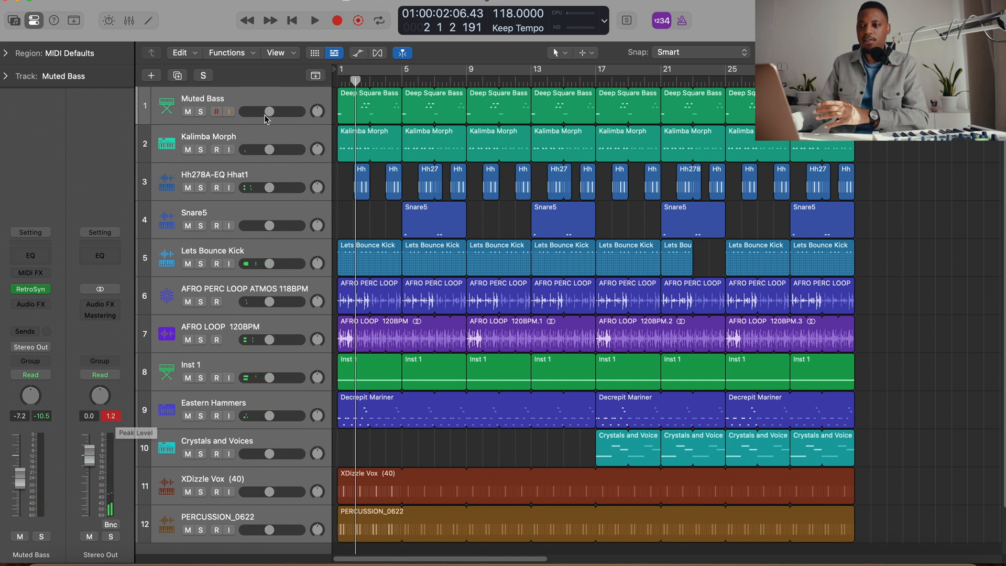
# Try the faders of all selected tracks at -13.4 dB and at -11.6 dB, auditioning the mix after each change.
pyautogui.moveTo(269, 116); pyautogui.dragTo(250, 114)
pyautogui.press('space')
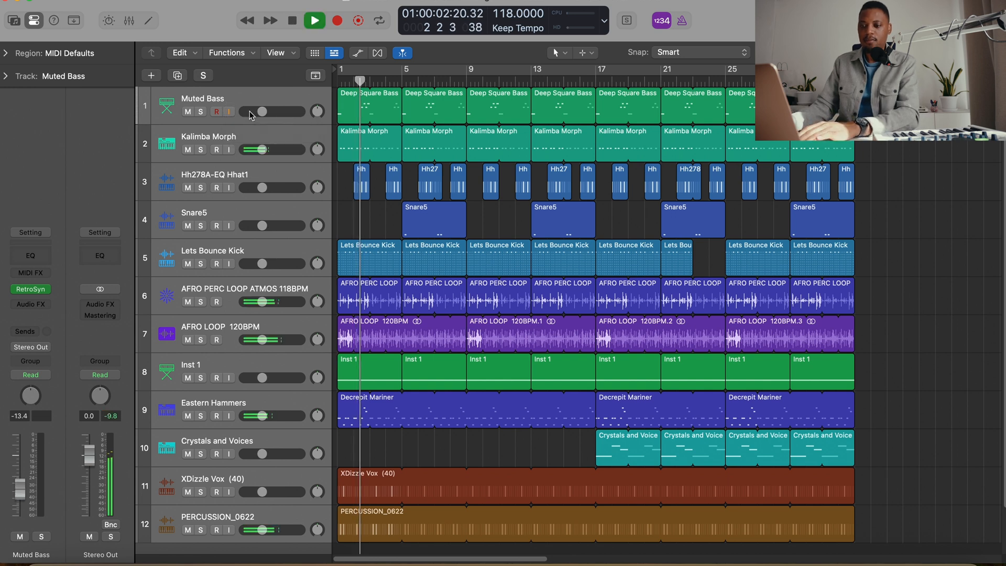
pyautogui.press('space')
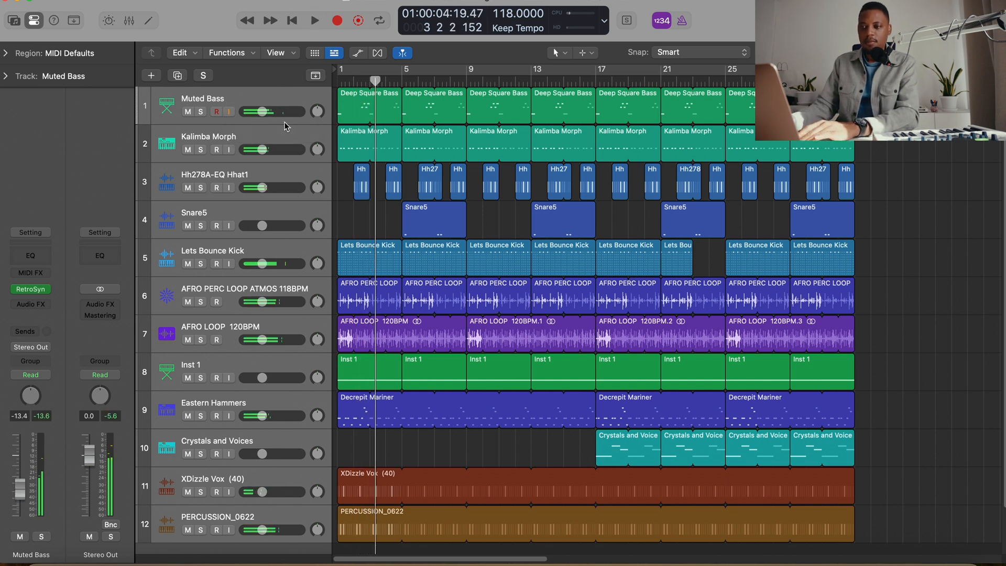
pyautogui.moveTo(261, 112); pyautogui.dragTo(264, 111)
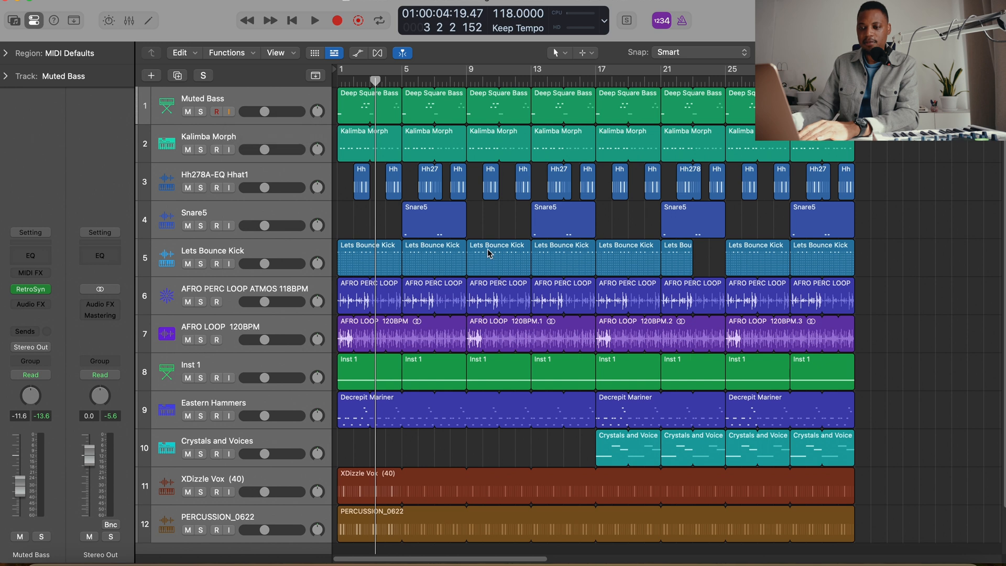
pyautogui.press('space')
pyautogui.press('space')
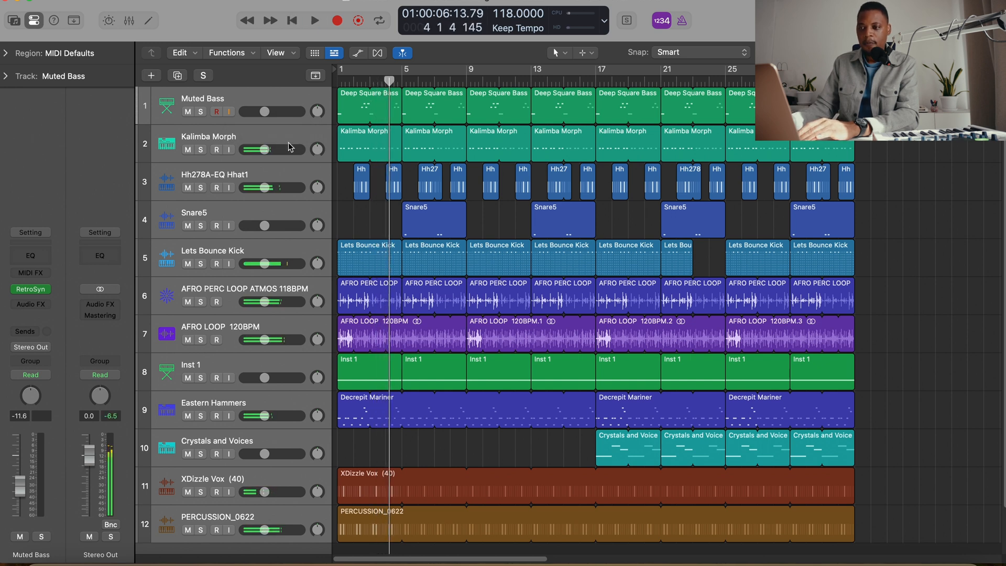
# Fine-tune the volume of all selected tracks to -11.8 dB while auditioning the mix, and return the playhead to the start.
pyautogui.moveTo(265, 111); pyautogui.dragTo(275, 114)
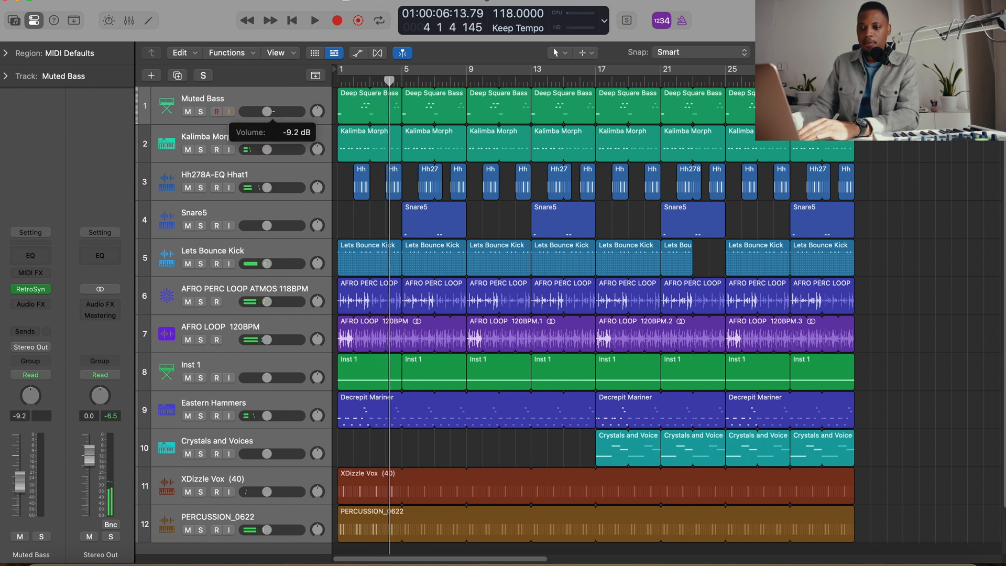
pyautogui.press('space')
pyautogui.press('space')
pyautogui.click(268, 111)
pyautogui.moveTo(269, 111); pyautogui.dragTo(263, 112)
pyautogui.press('space')
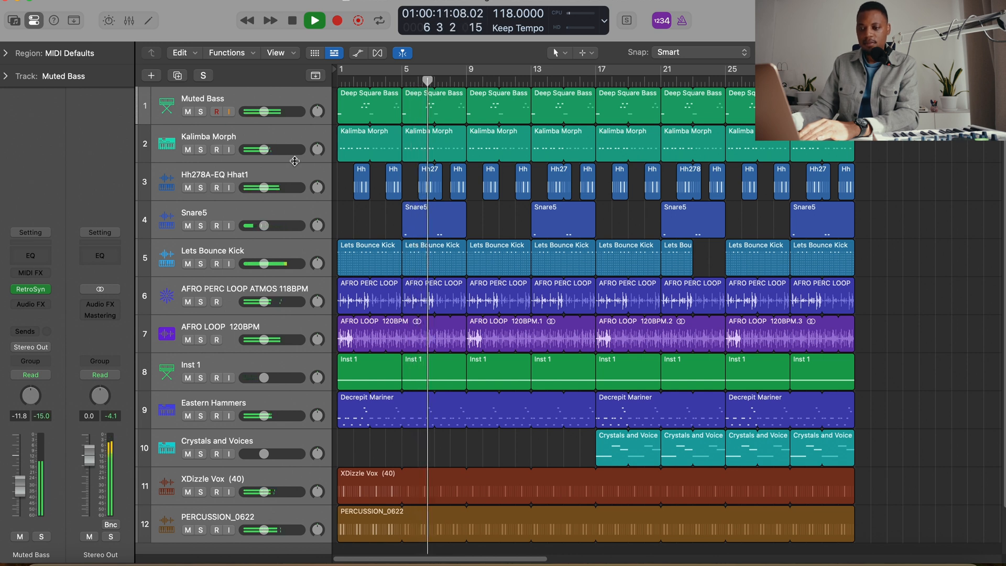
pyautogui.press('space')
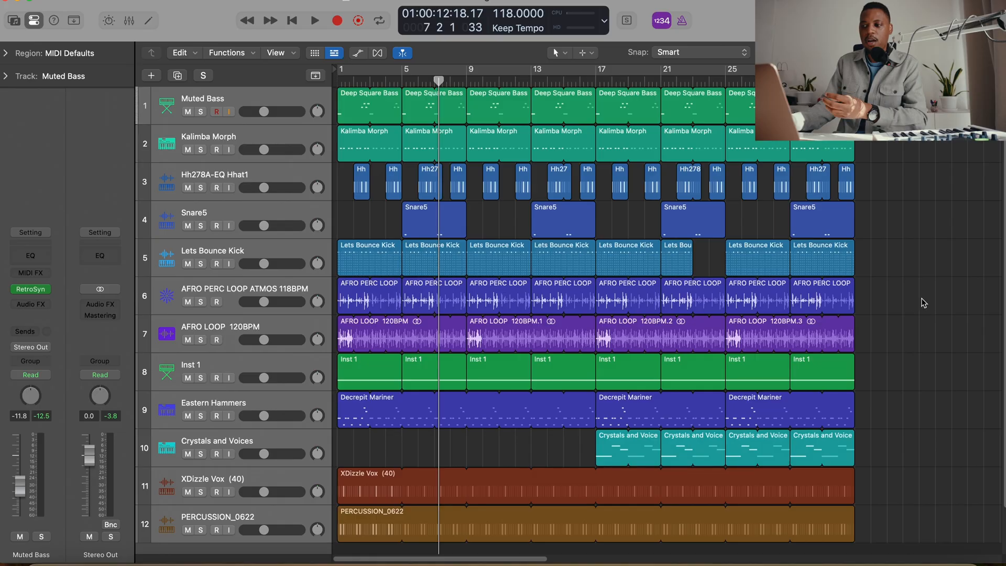
pyautogui.press('Return')
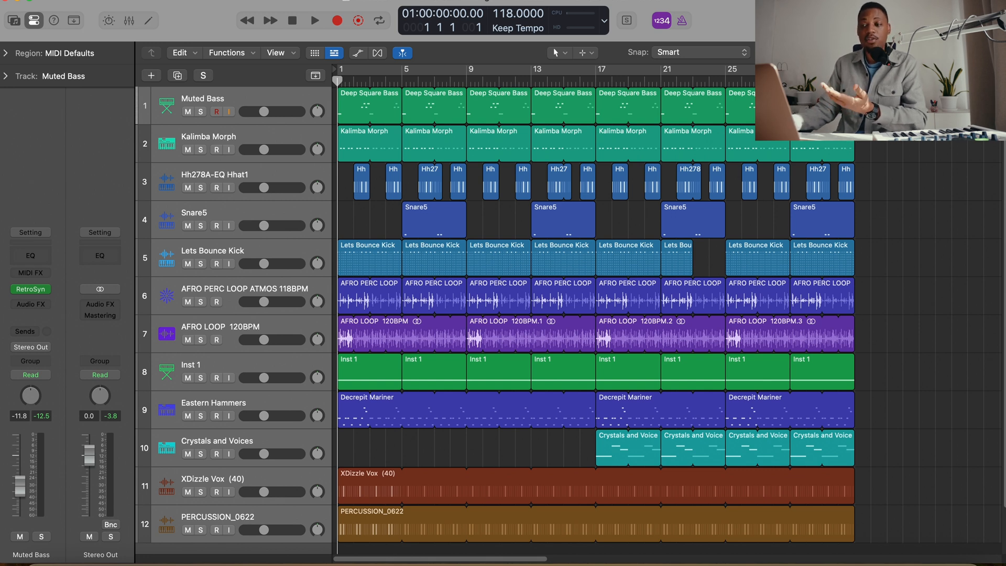
# Solo only the Lets Bounce Kick track and audition it briefly from the start.
pyautogui.click(201, 265)
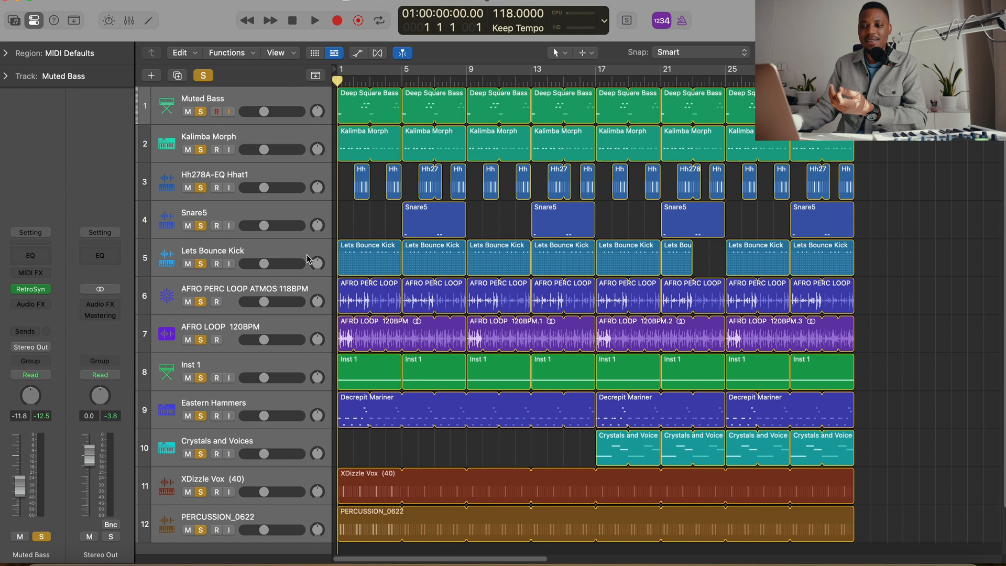
pyautogui.click(296, 256)
pyautogui.click(211, 78)
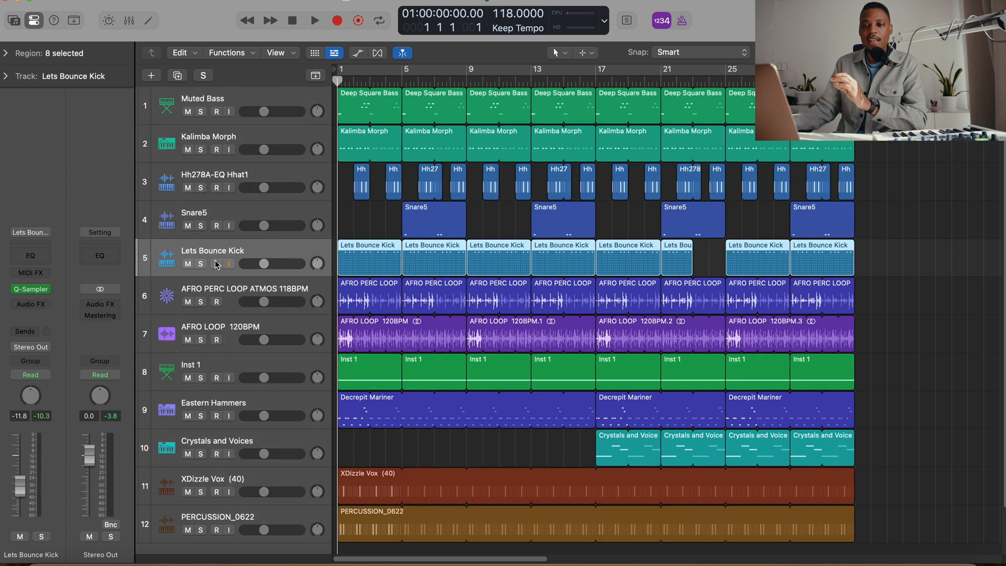
pyautogui.click(201, 264)
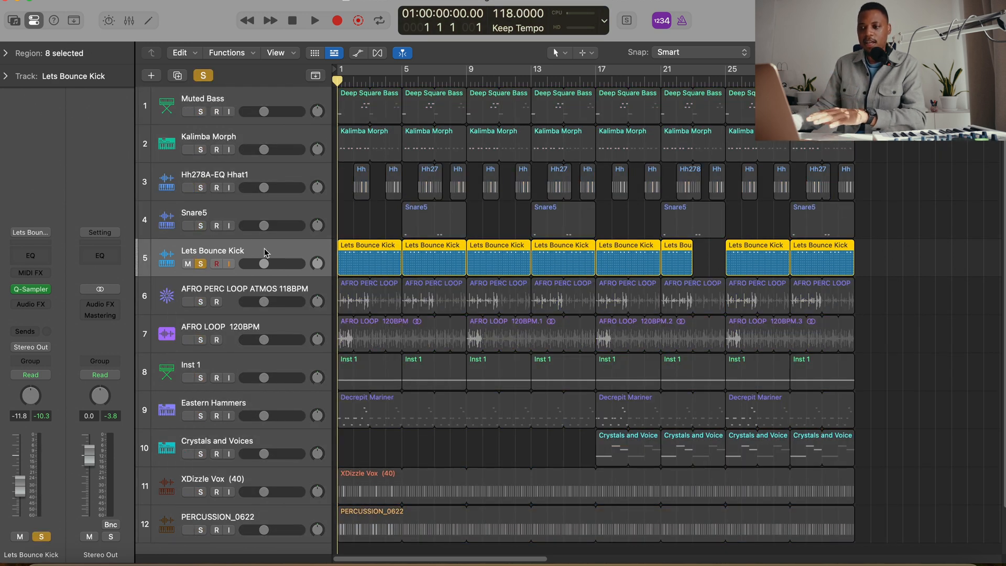
pyautogui.press('space')
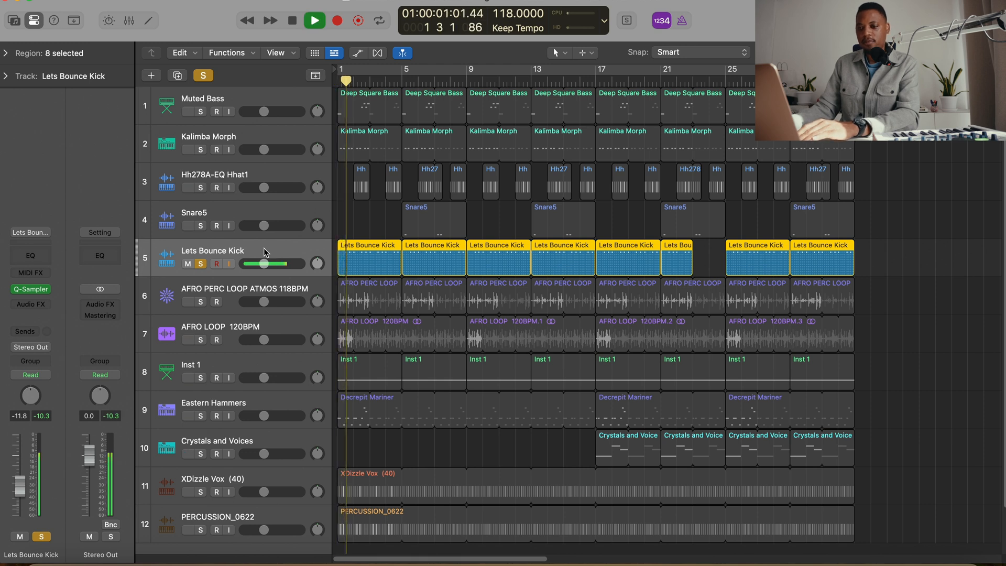
pyautogui.press('space')
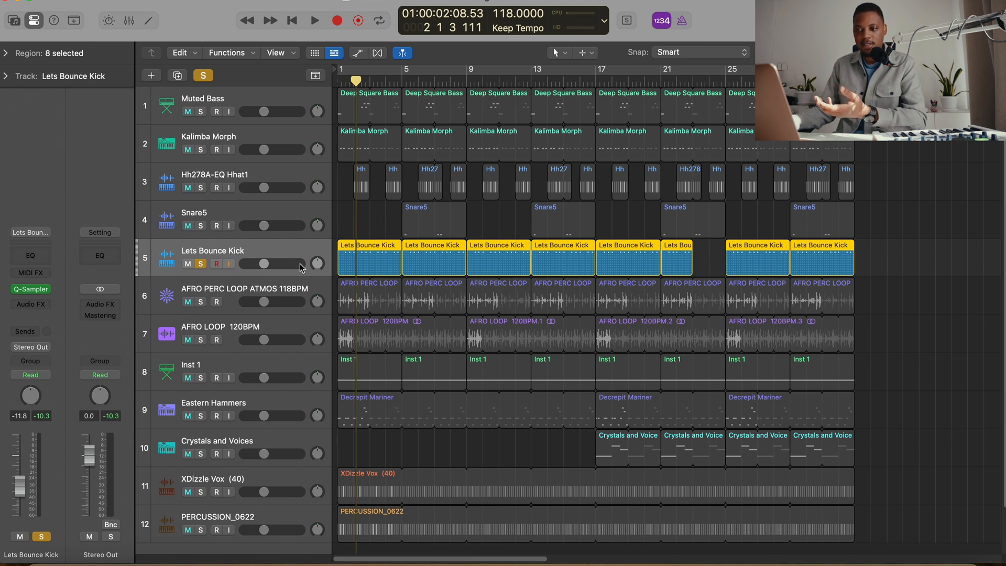
# Solo AFRO PERC LOOP ATMOS 118BPM alongside the kick and lower its volume to -16.6 dB while auditioning both.
pyautogui.click(251, 291)
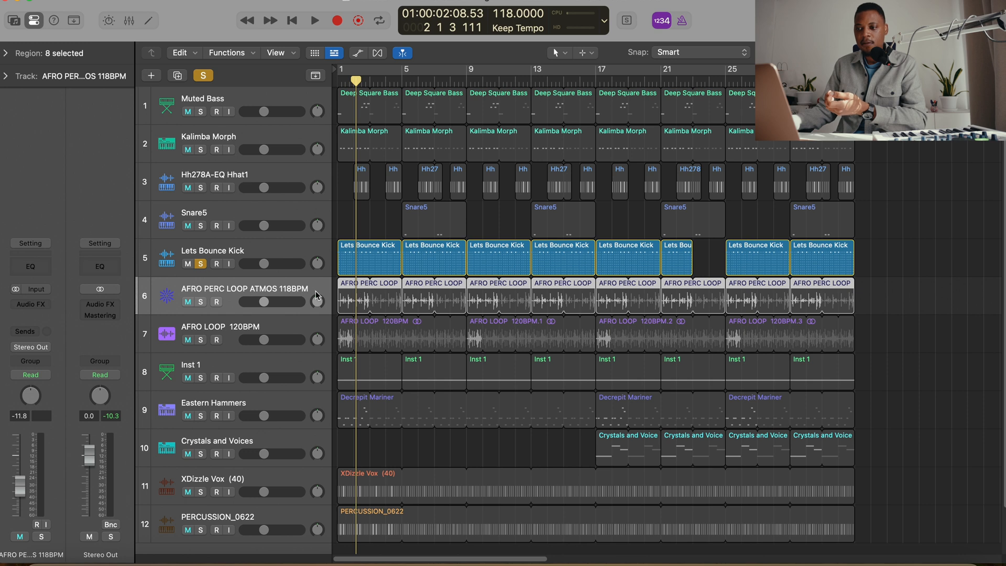
pyautogui.click(271, 330)
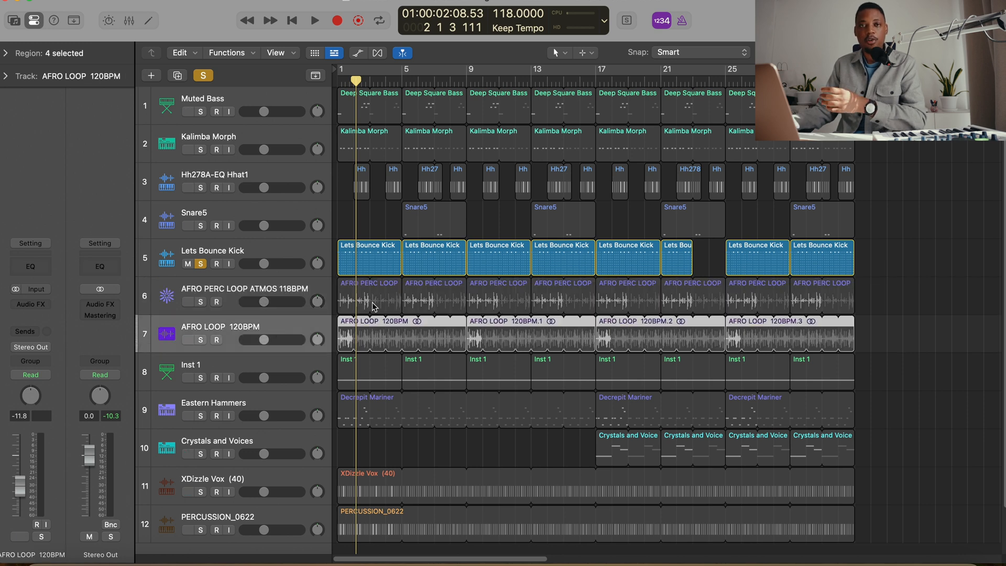
pyautogui.click(202, 302)
pyautogui.click(252, 292)
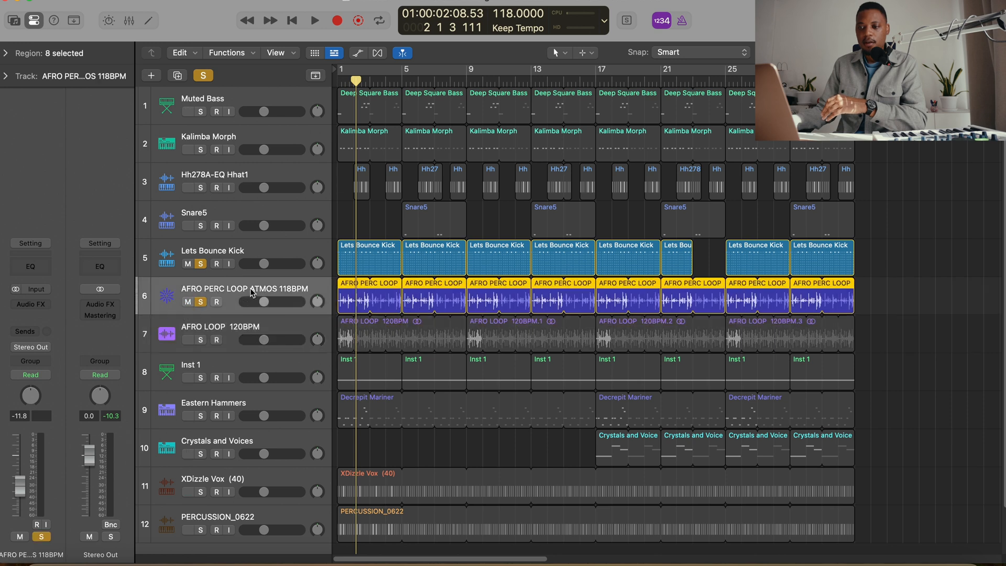
pyautogui.press('Return')
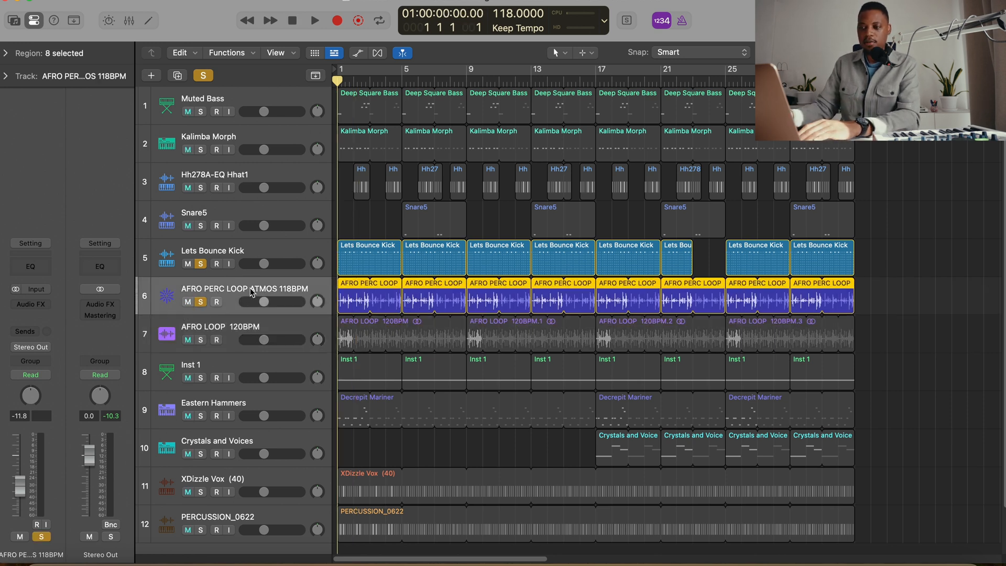
pyautogui.press('space')
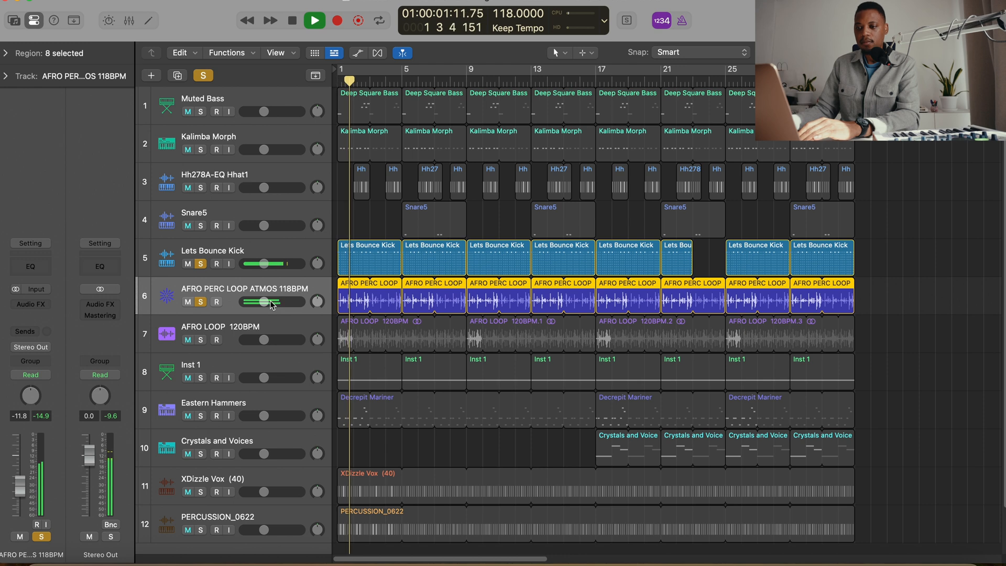
pyautogui.press('space')
pyautogui.moveTo(263, 302); pyautogui.dragTo(256, 301)
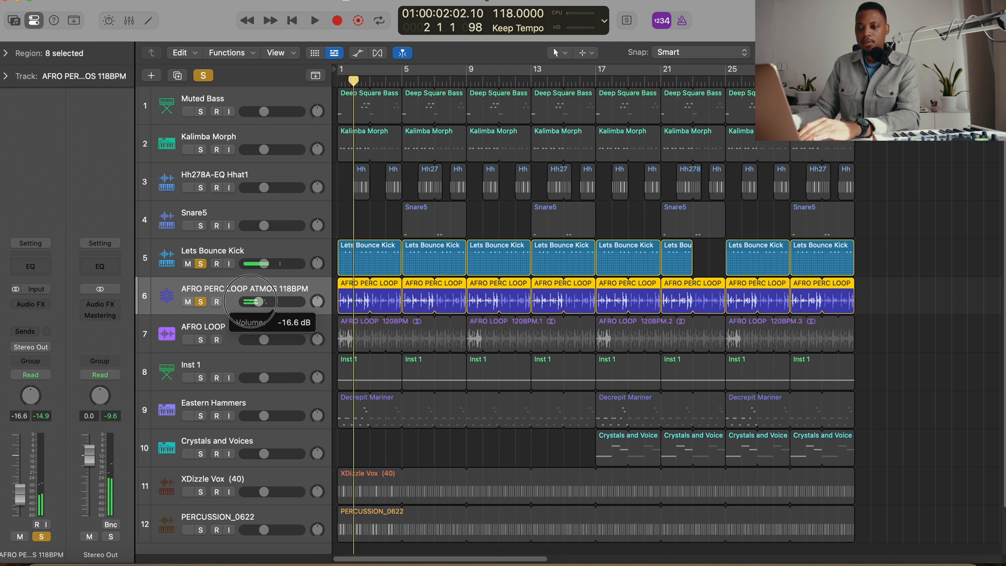
pyautogui.press('space')
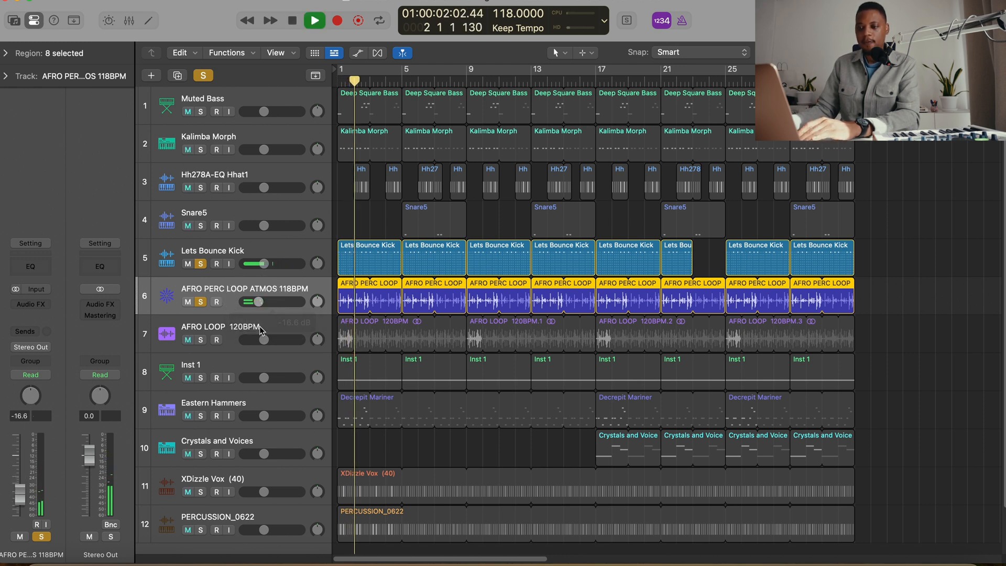
pyautogui.press('space')
# Add AFRO LOOP 120BPM to the soloed tracks and lower its volume to -16.4 dB while listening to the blend.
pyautogui.click(201, 339)
pyautogui.click(296, 335)
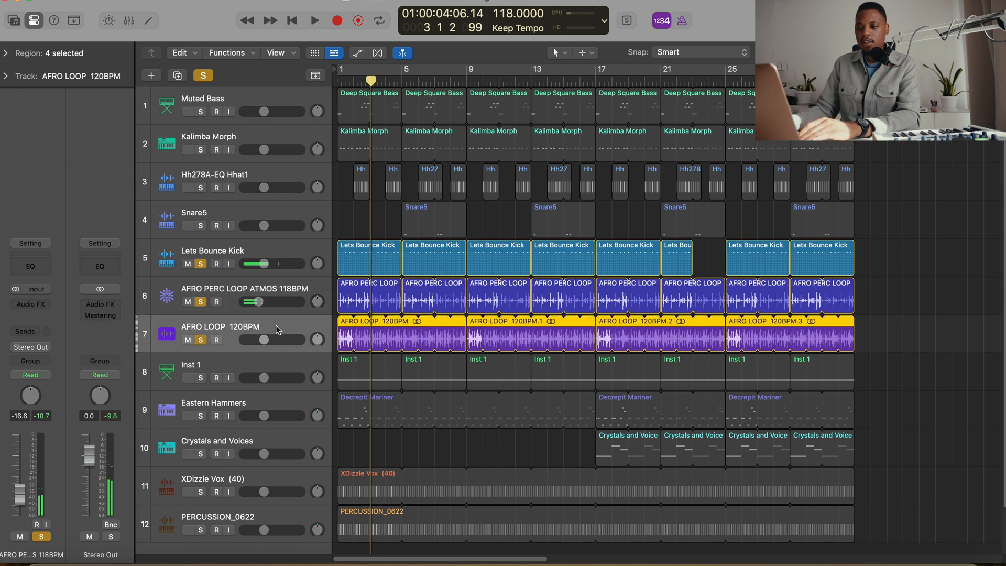
pyautogui.press('space')
pyautogui.press('space')
pyautogui.moveTo(264, 341); pyautogui.dragTo(266, 342)
pyautogui.press('space')
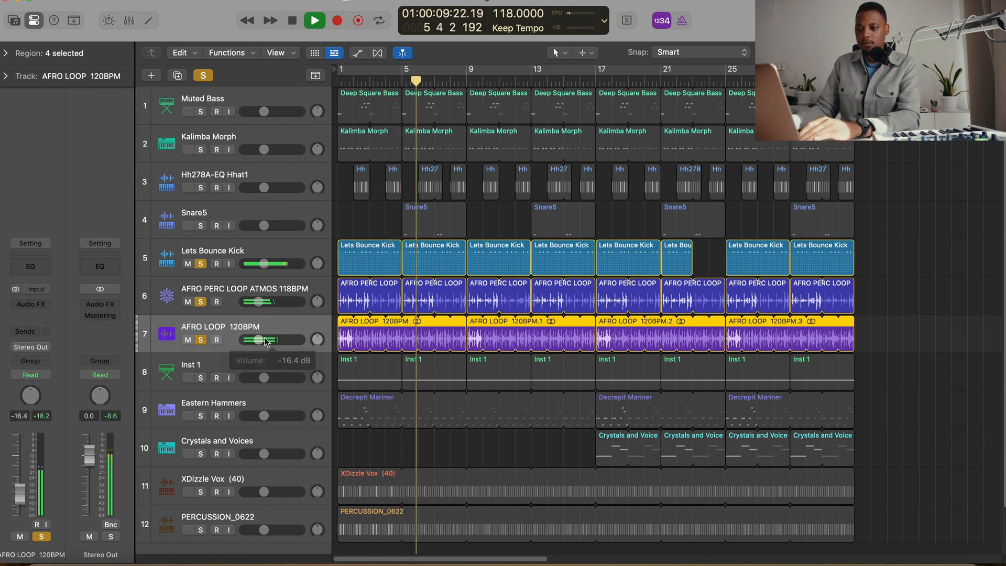
# Widen the track headers and stop playback.
pyautogui.moveTo(331, 297); pyautogui.dragTo(363, 299)
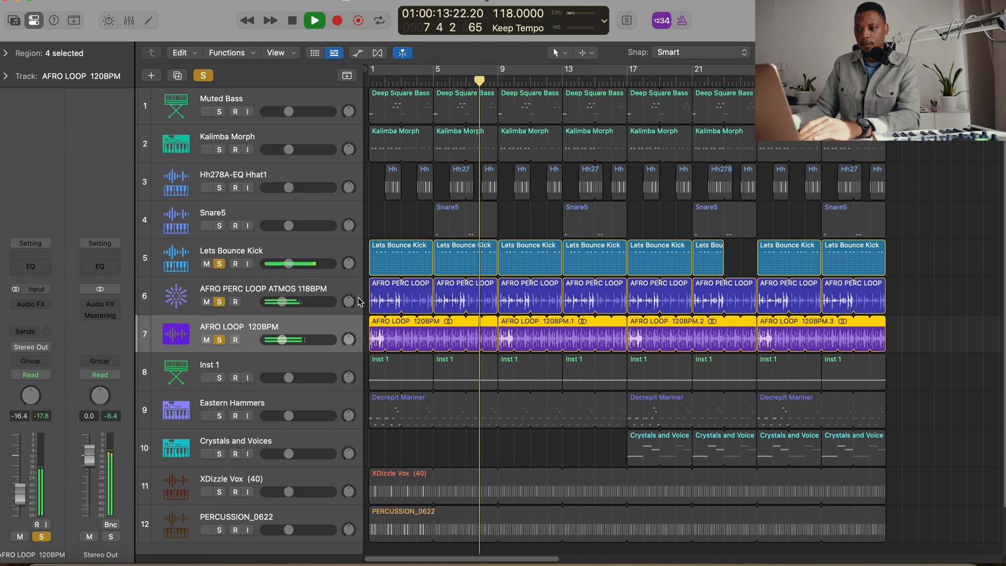
pyautogui.press('space')
# Add Snare5 to the soloed tracks and raise its volume to -9.6 dB while auditioning from bar 5.
pyautogui.click(295, 220)
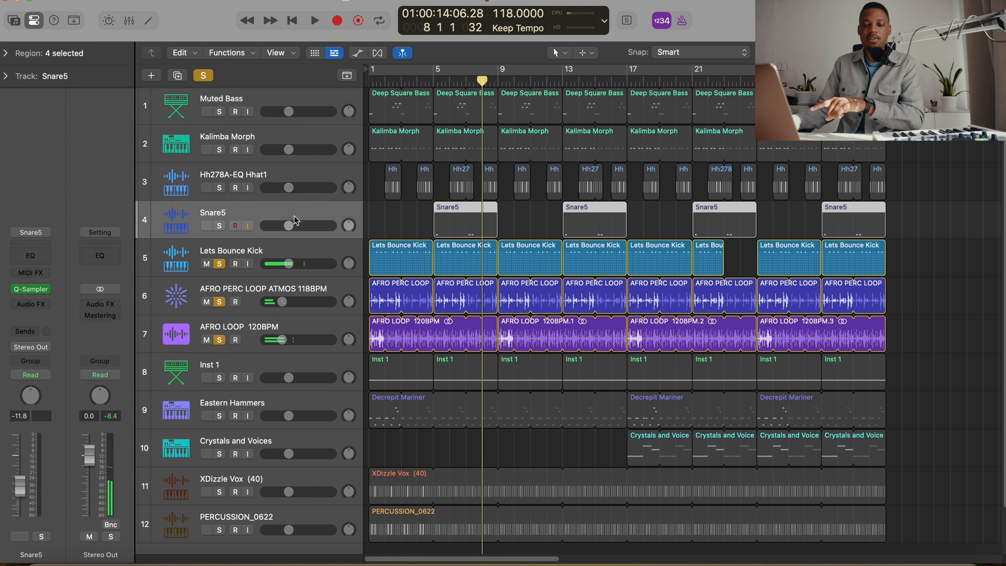
pyautogui.click(220, 226)
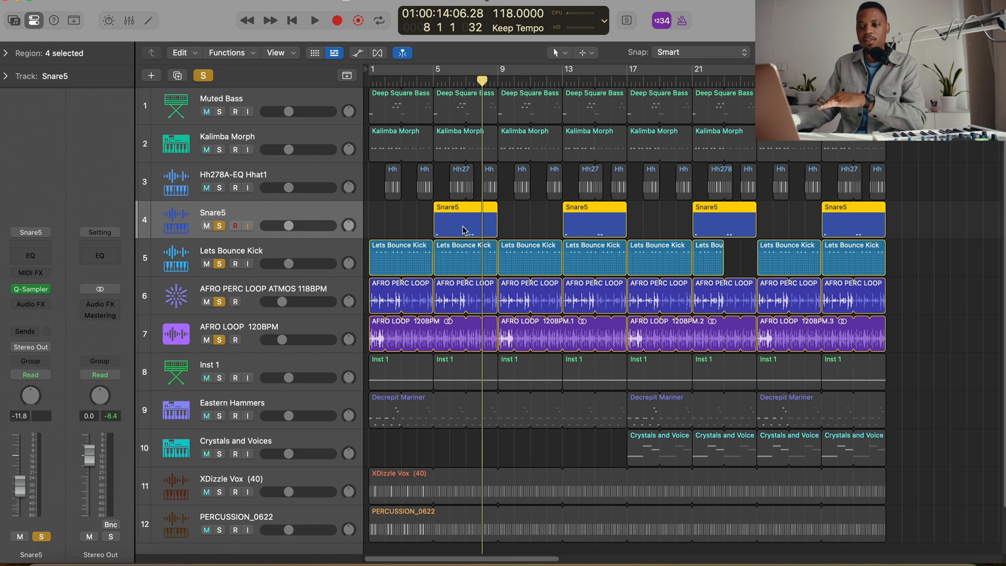
pyautogui.click(400, 225)
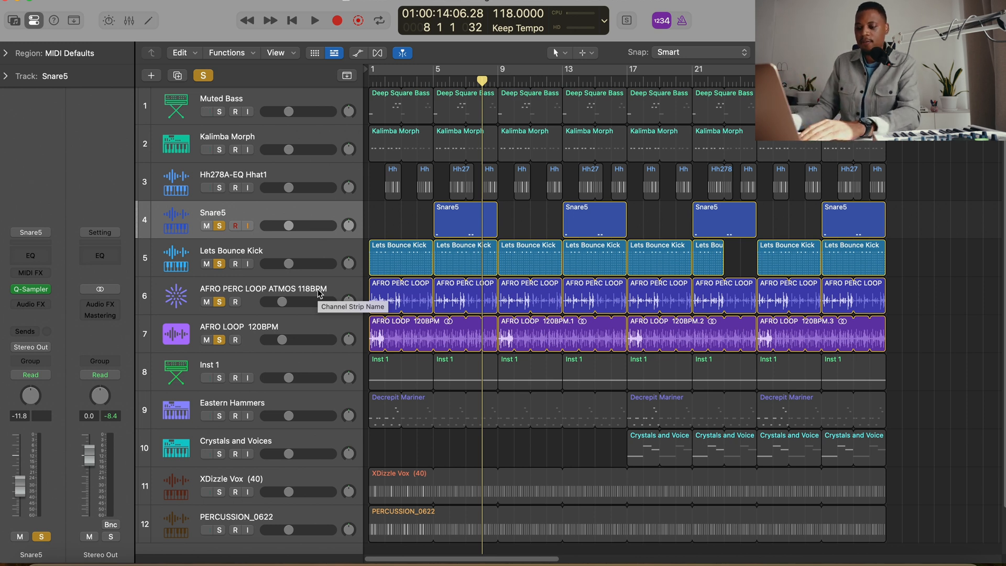
pyautogui.press('space')
pyautogui.click(434, 83)
pyautogui.press('space')
pyautogui.click(300, 231)
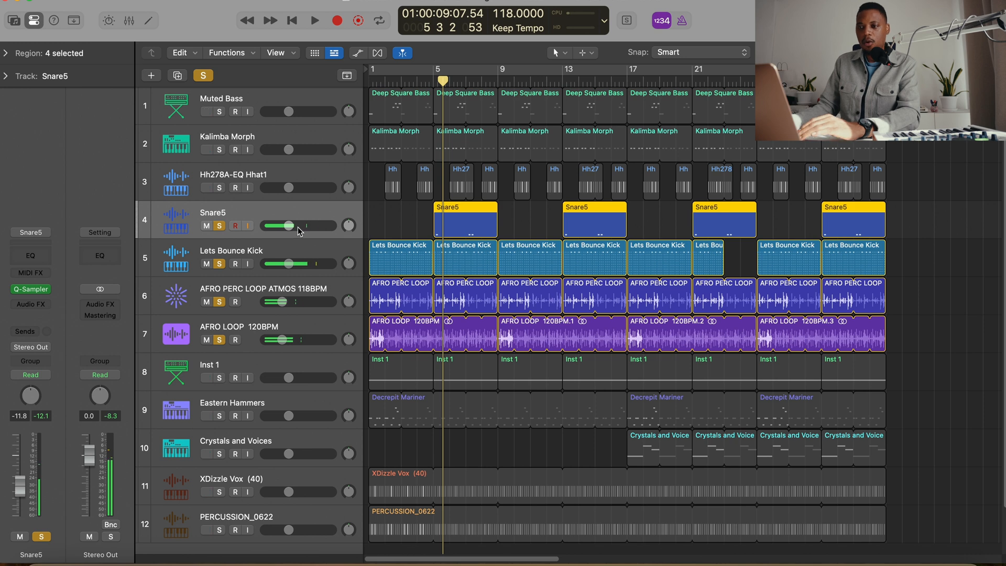
pyautogui.moveTo(289, 226); pyautogui.dragTo(292, 226)
pyautogui.press('space')
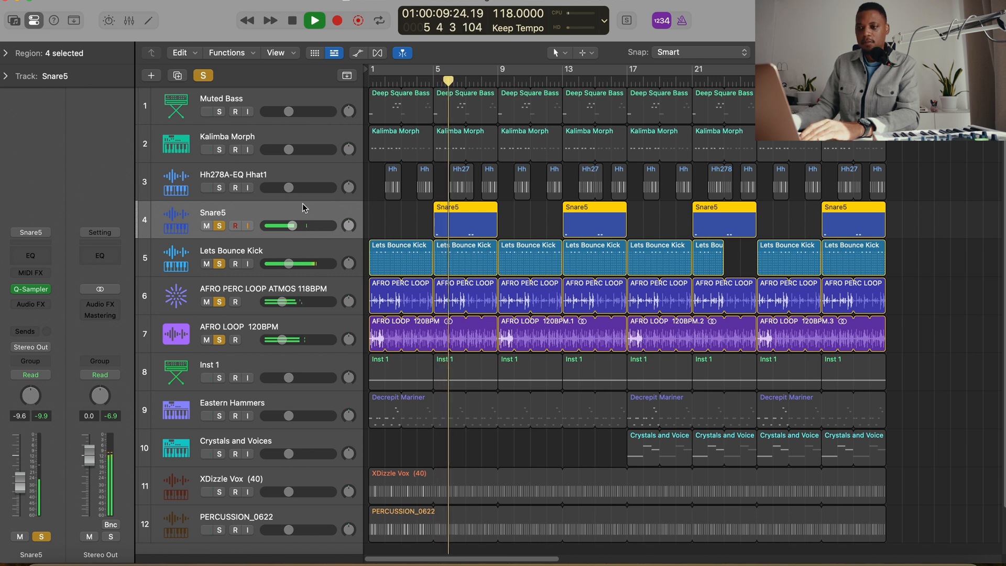
pyautogui.press('space')
# Add Hh278A-EQ Hhat1 to the soloed tracks and lower its volume to -24.0 dB, checking the blend from about bar 6.
pyautogui.click(311, 173)
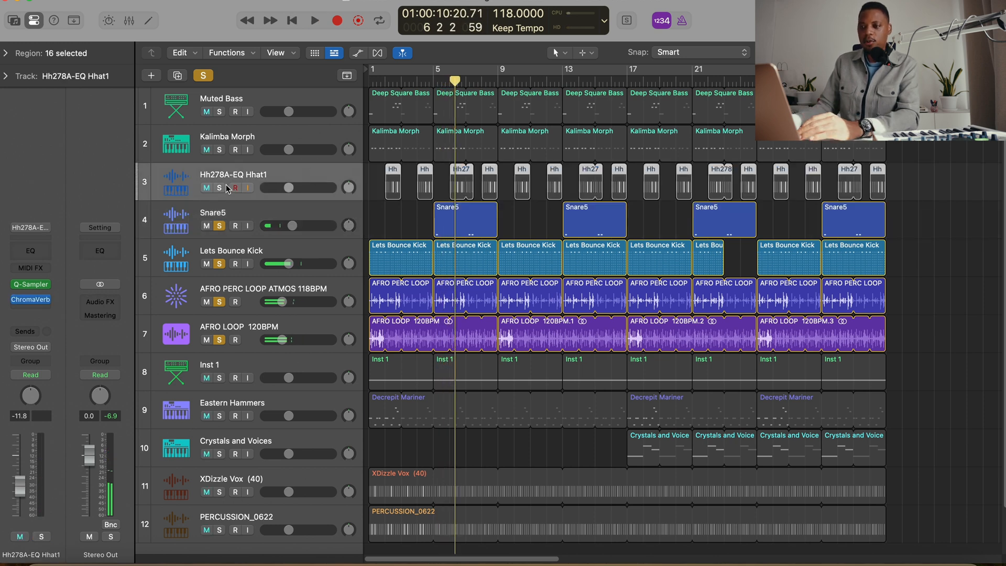
pyautogui.click(219, 188)
pyautogui.press('space')
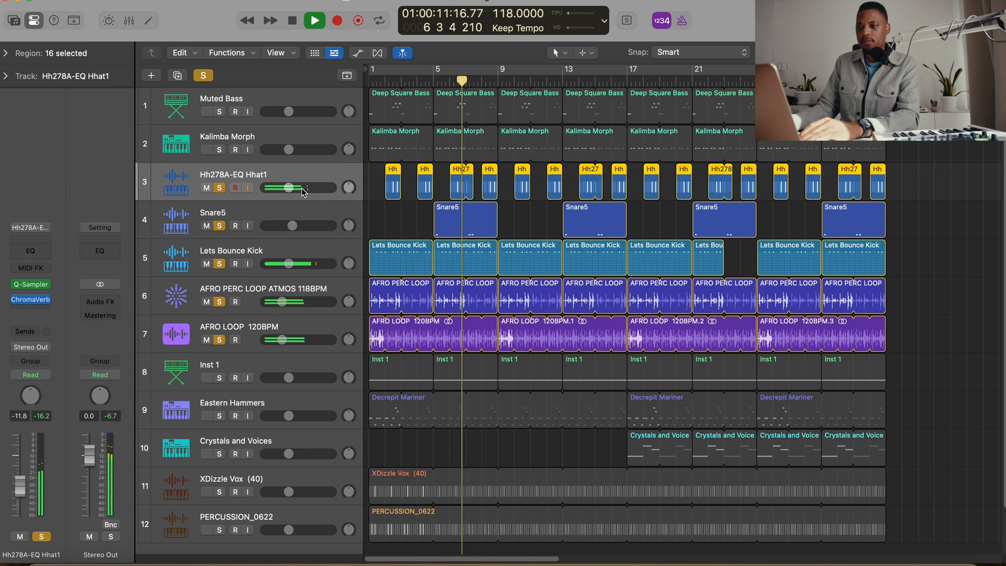
pyautogui.moveTo(287, 191); pyautogui.dragTo(259, 186)
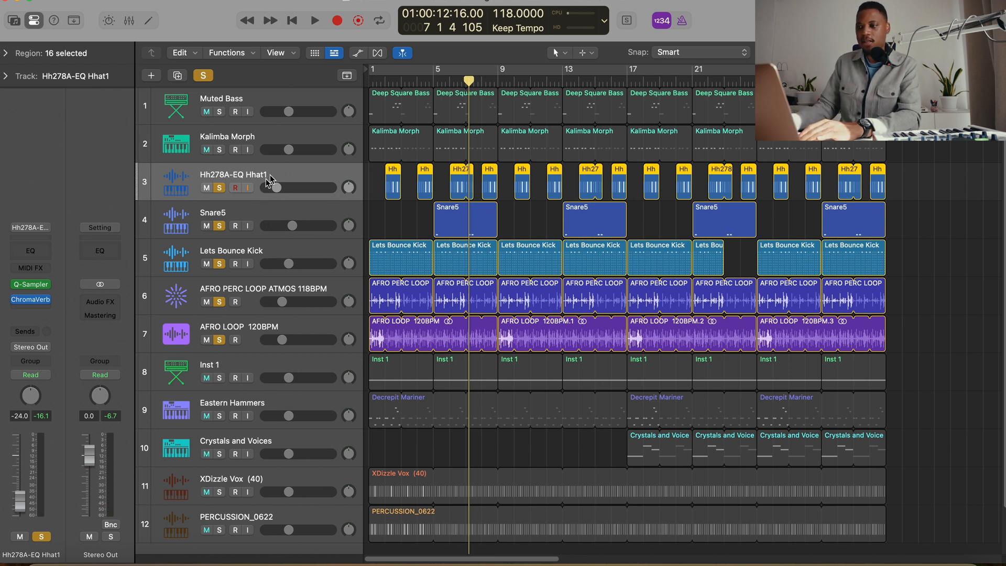
pyautogui.click(449, 82)
pyautogui.press('space')
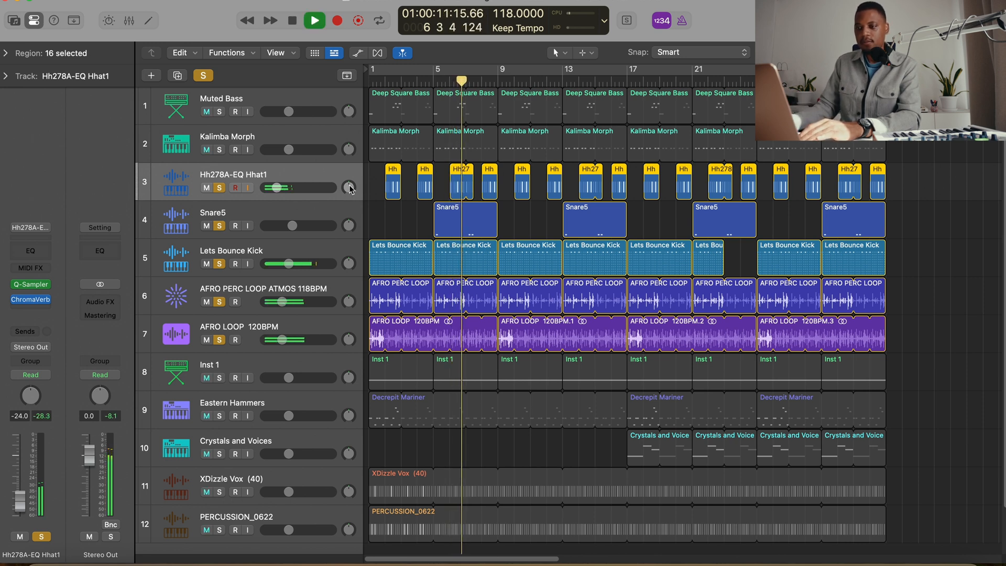
pyautogui.press('space')
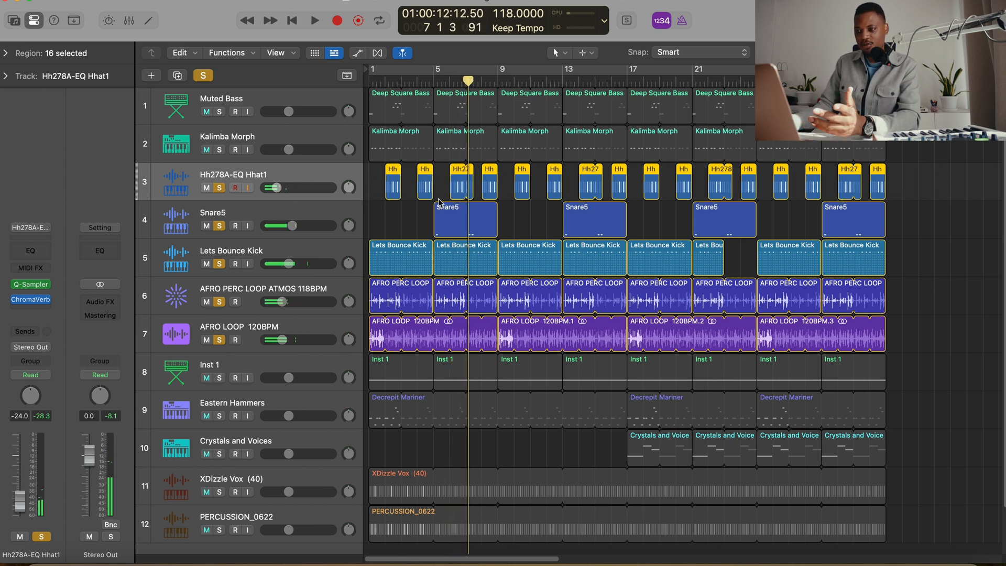
# Add PERCUSSION_0622 to the soloed tracks and audition it with the drums.
pyautogui.scroll(-2, 439, 203)
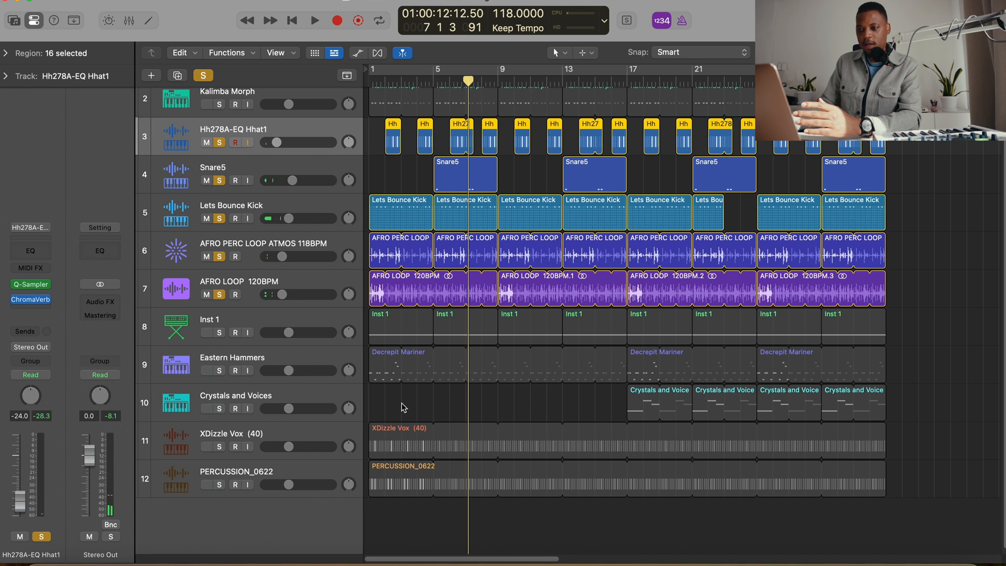
pyautogui.click(221, 486)
pyautogui.click(309, 471)
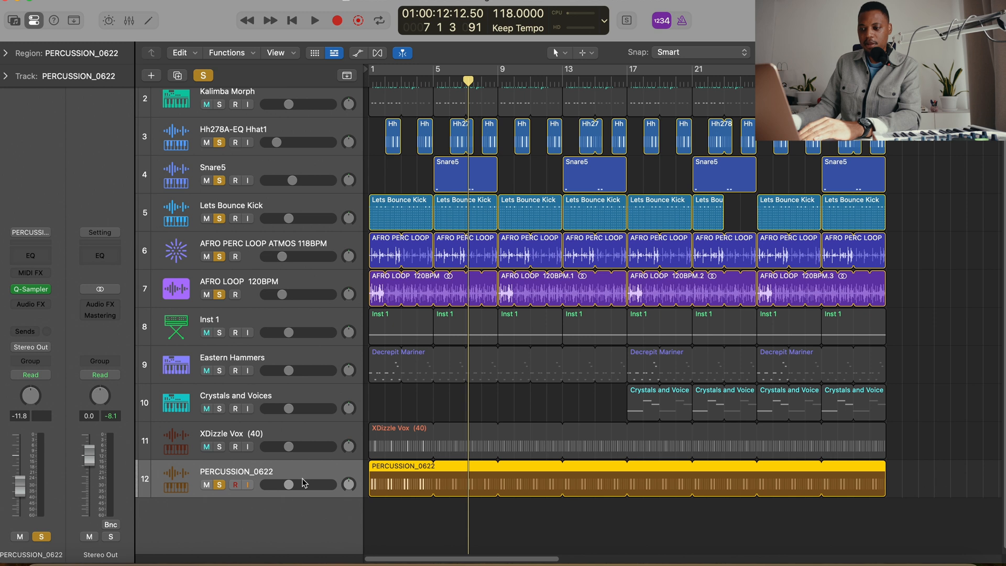
pyautogui.press('space')
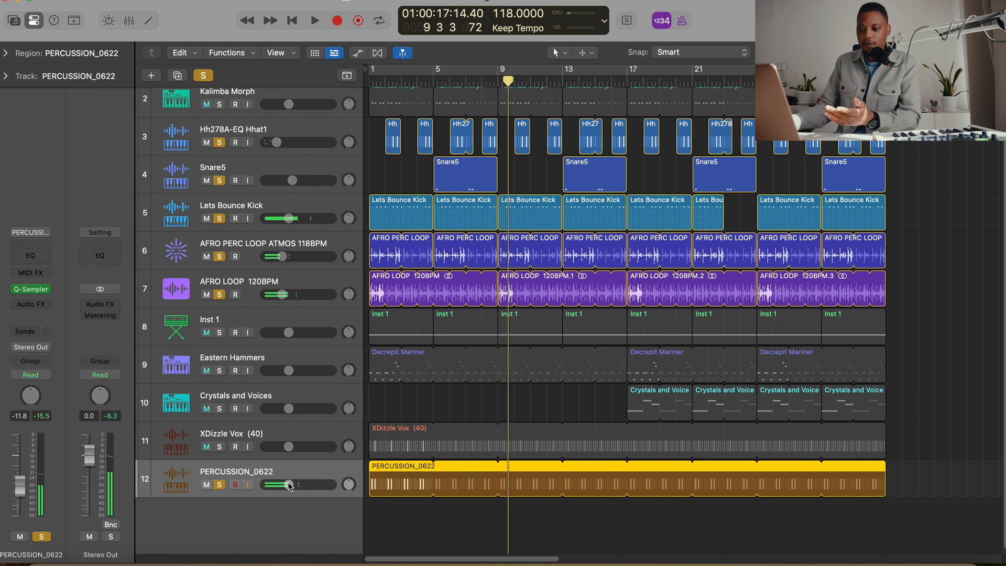
# Move the PERCUSSION_0622 and XDizzle Vox (40) tracks, in that order, directly below AFRO LOOP 120BPM.
pyautogui.click(300, 455)
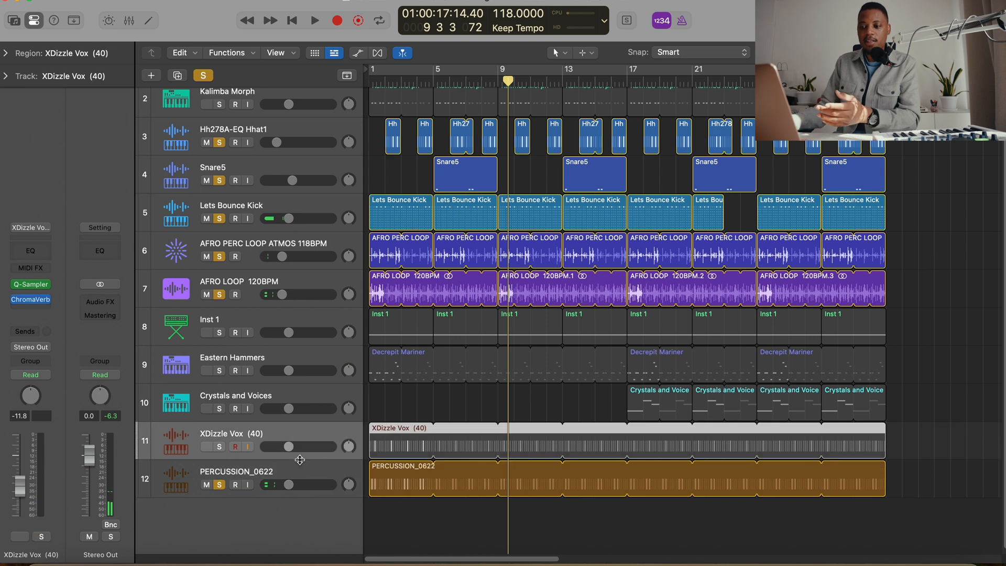
pyautogui.moveTo(304, 475); pyautogui.dragTo(334, 329)
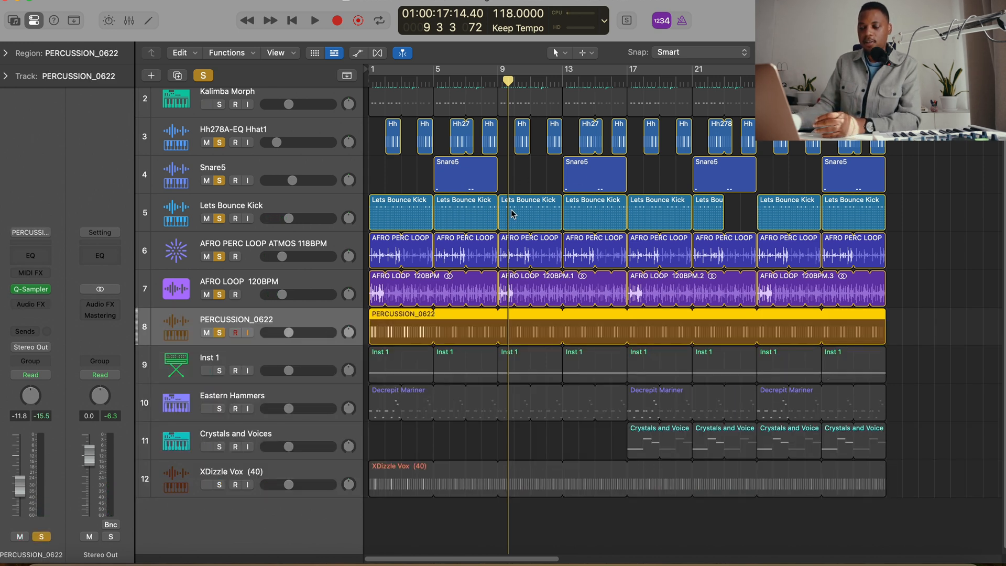
pyautogui.scroll(1, 511, 214)
pyautogui.click(297, 478)
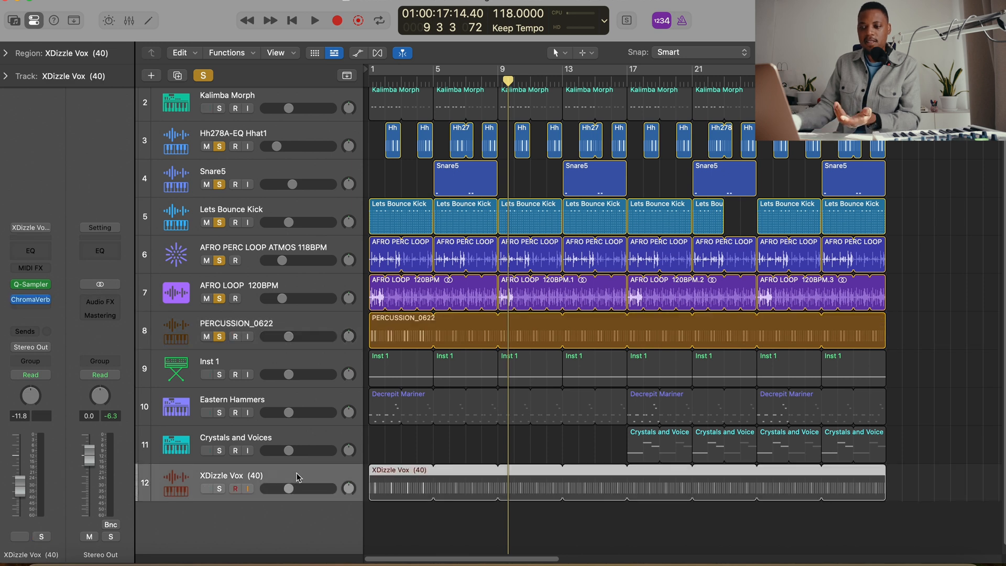
pyautogui.moveTo(307, 477); pyautogui.dragTo(319, 367)
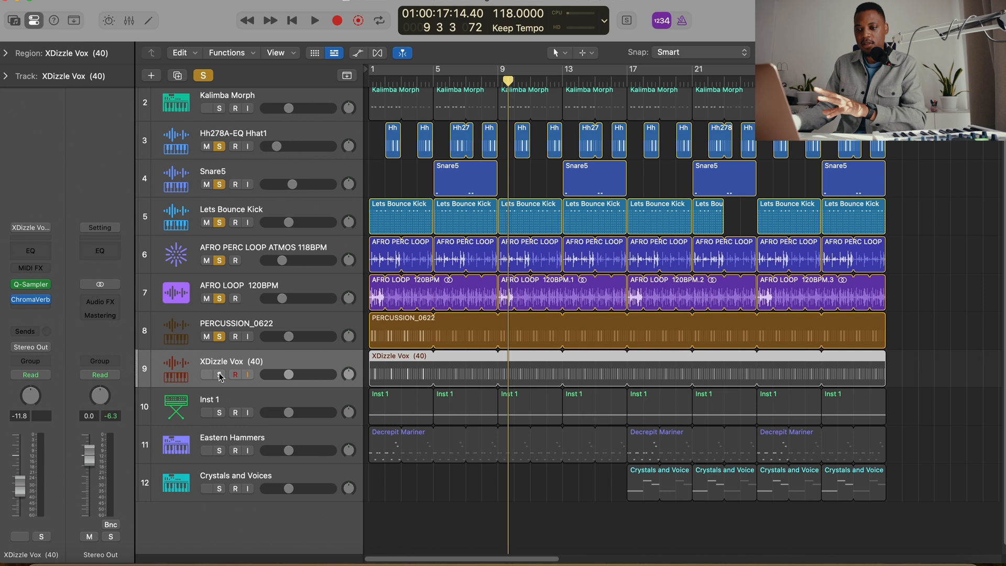
# Add XDizzle Vox (40) to the soloed tracks and lower its volume to -21.5 dB while auditioning from the start.
pyautogui.click(313, 362)
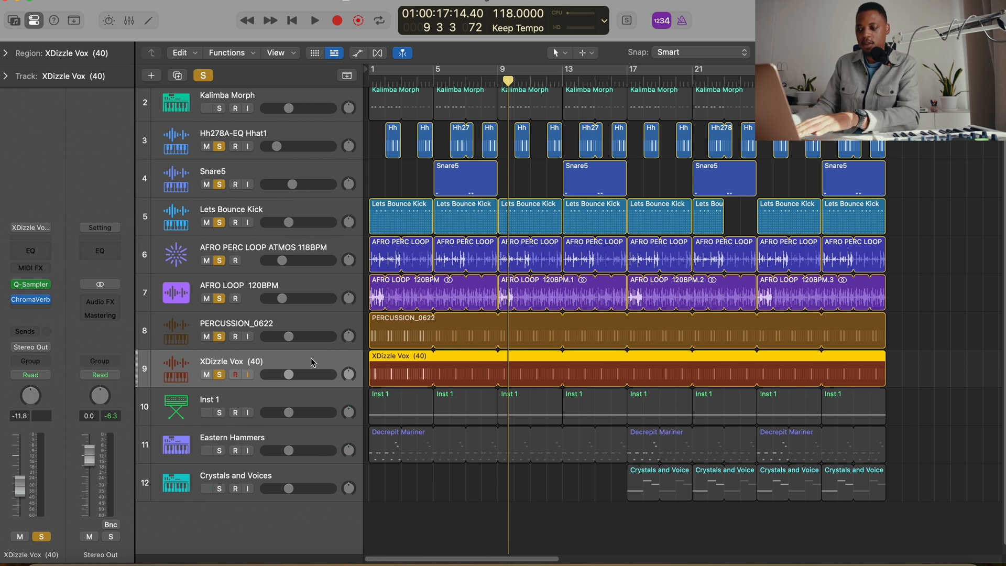
pyautogui.press('Return')
pyautogui.press('space')
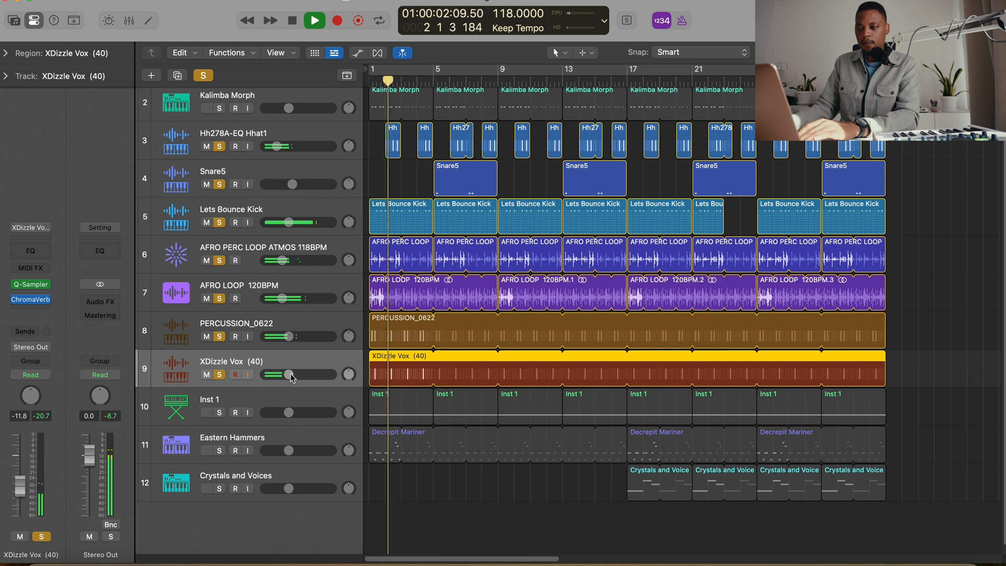
pyautogui.press('space')
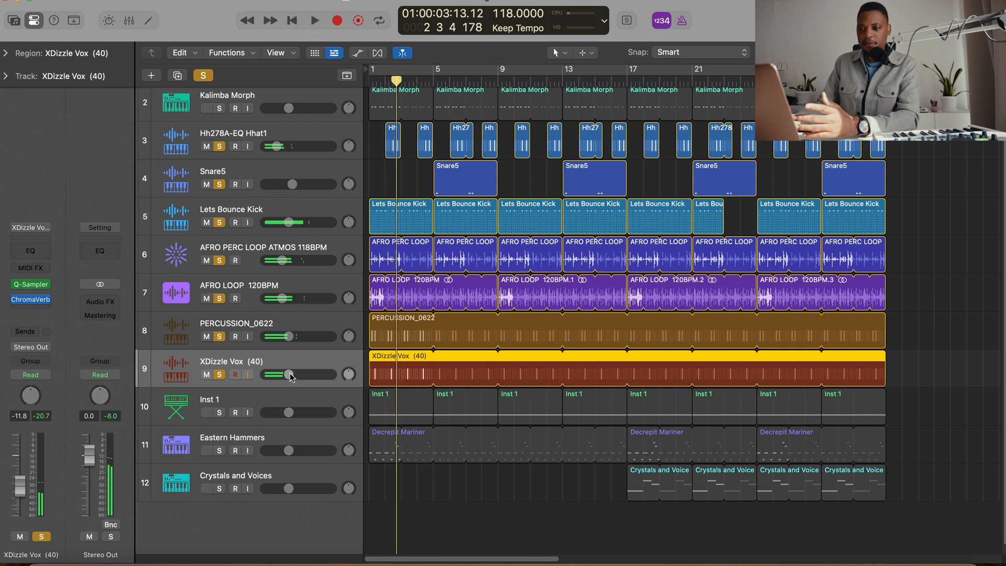
pyautogui.click(290, 375)
pyautogui.moveTo(267, 373); pyautogui.dragTo(280, 378)
pyautogui.press('space')
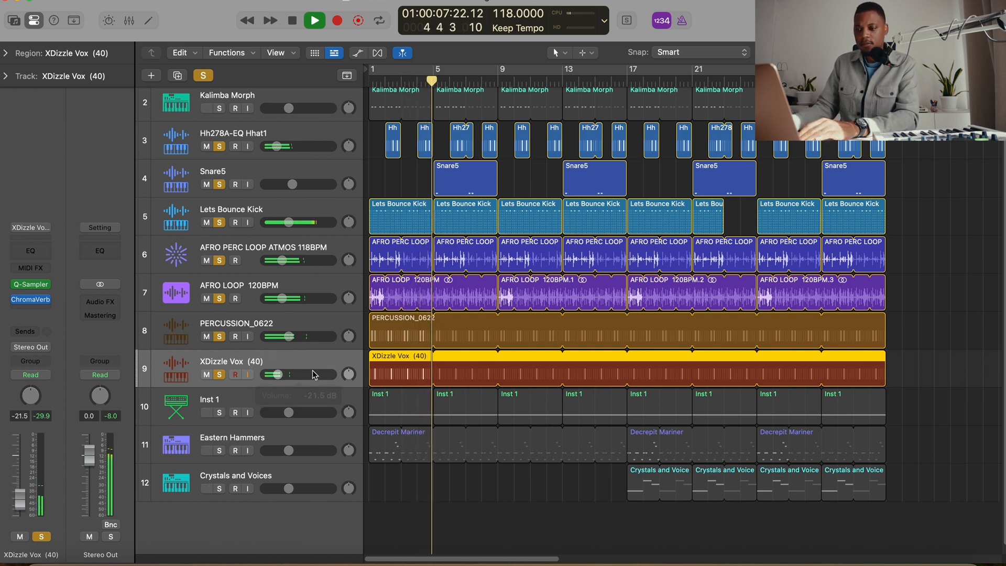
pyautogui.press('space')
# Widen the track headers and add Muted Bass to the soloed tracks.
pyautogui.moveTo(365, 364); pyautogui.dragTo(392, 364)
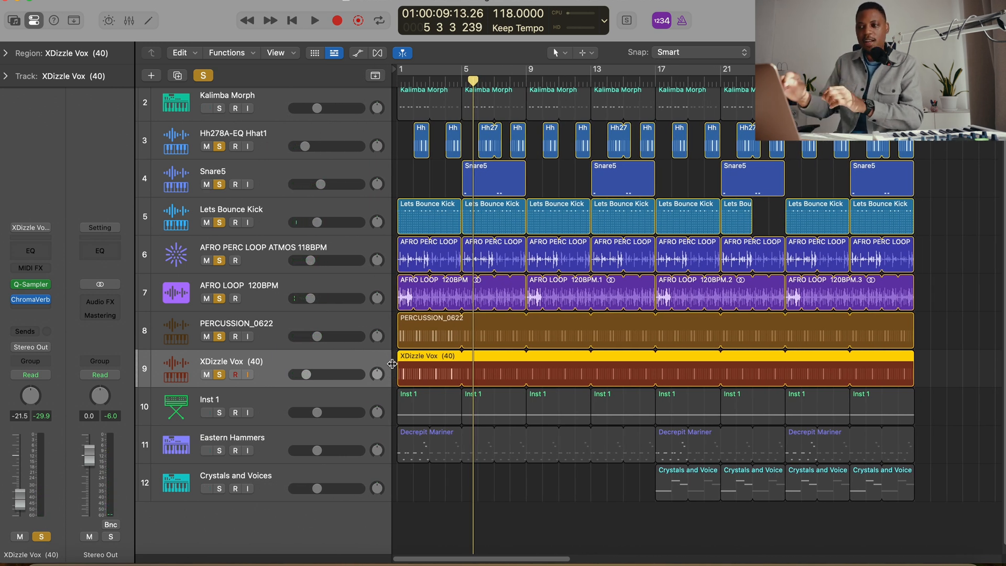
pyautogui.scroll(2, 545, 246)
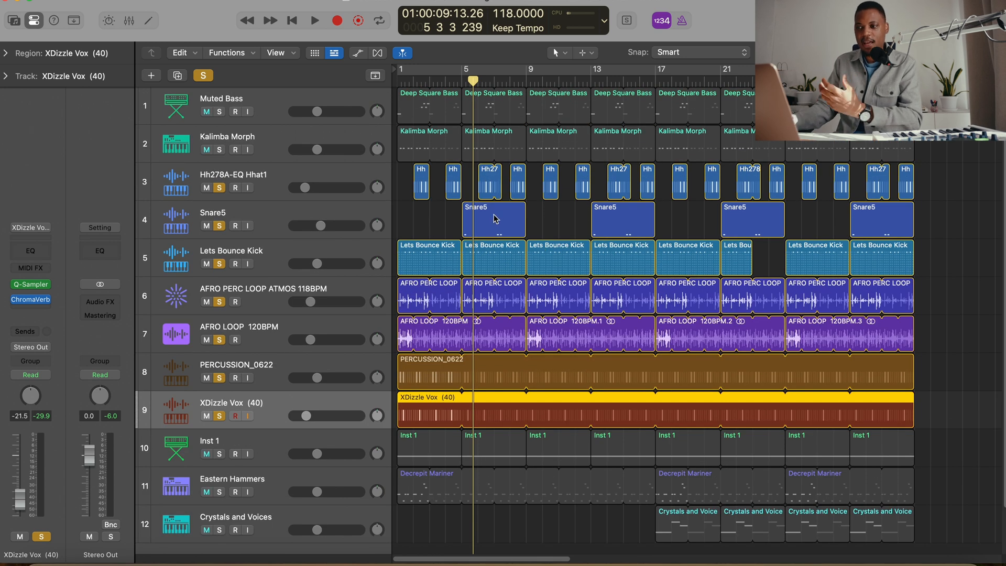
pyautogui.click(279, 108)
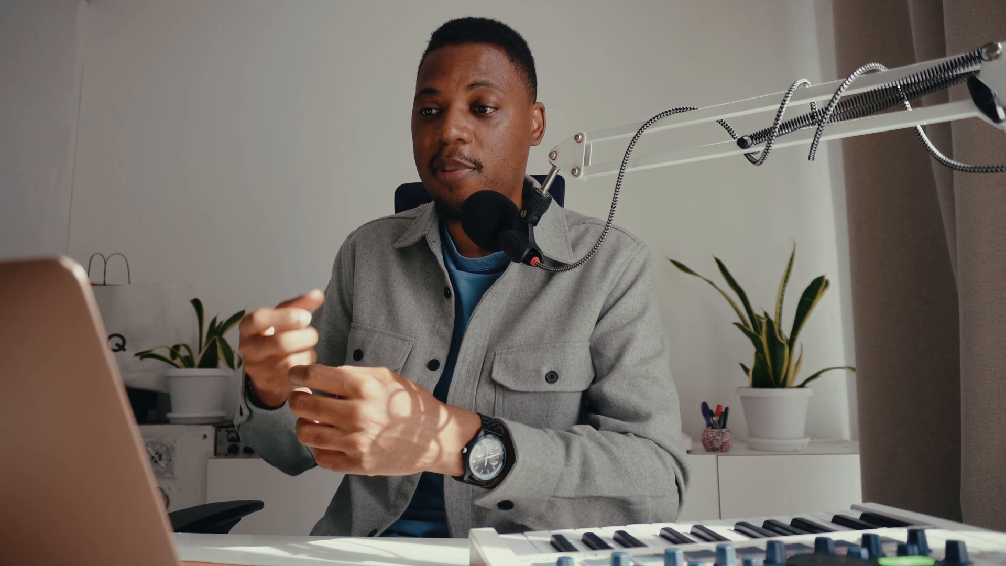
pyautogui.click(219, 112)
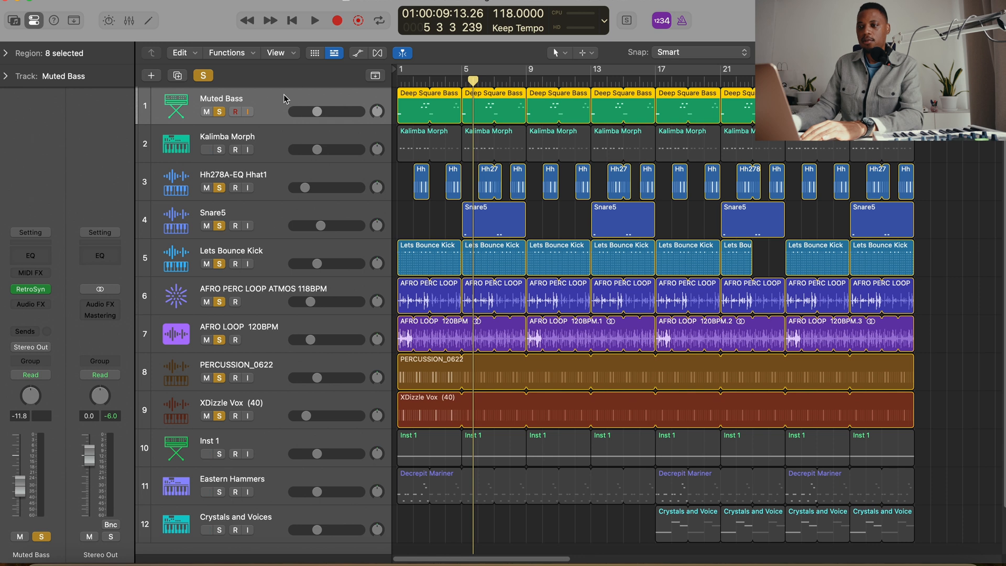
# Raise the Muted Bass volume to -8.2 dB while auditioning the mix from the start.
pyautogui.press('space')
pyautogui.press('Return')
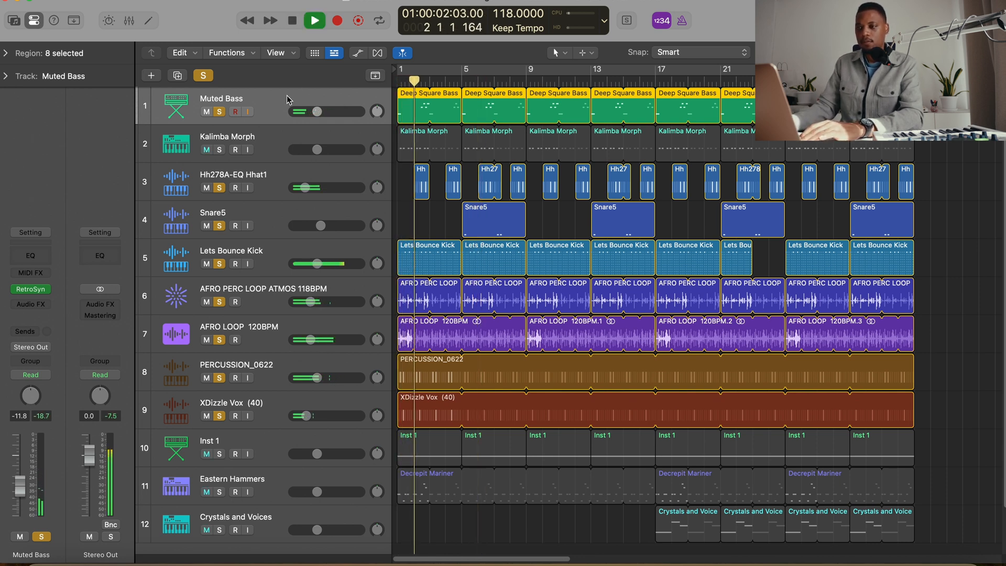
pyautogui.moveTo(317, 112); pyautogui.dragTo(324, 113)
pyautogui.press('space')
pyautogui.press('space')
pyautogui.press('Return')
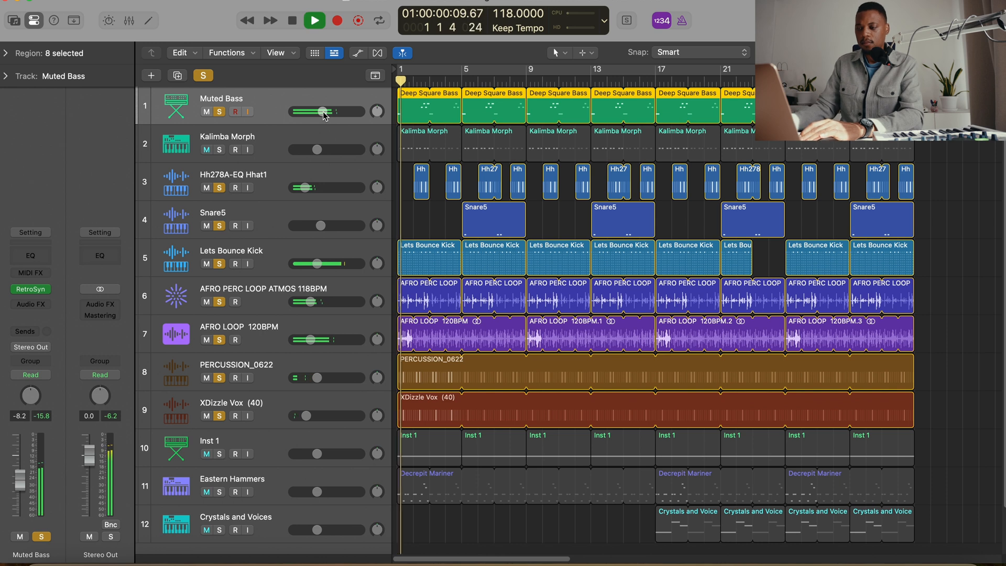
pyautogui.press('space')
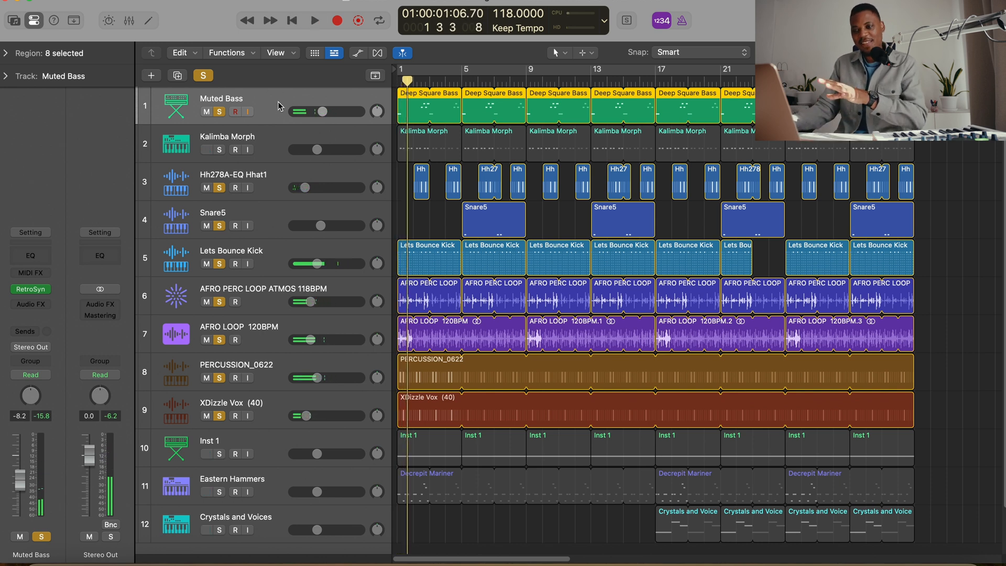
# Insert a Bitcrusher effect on Muted Bass and set its Drive to 6.0 dB.
pyautogui.click(38, 304)
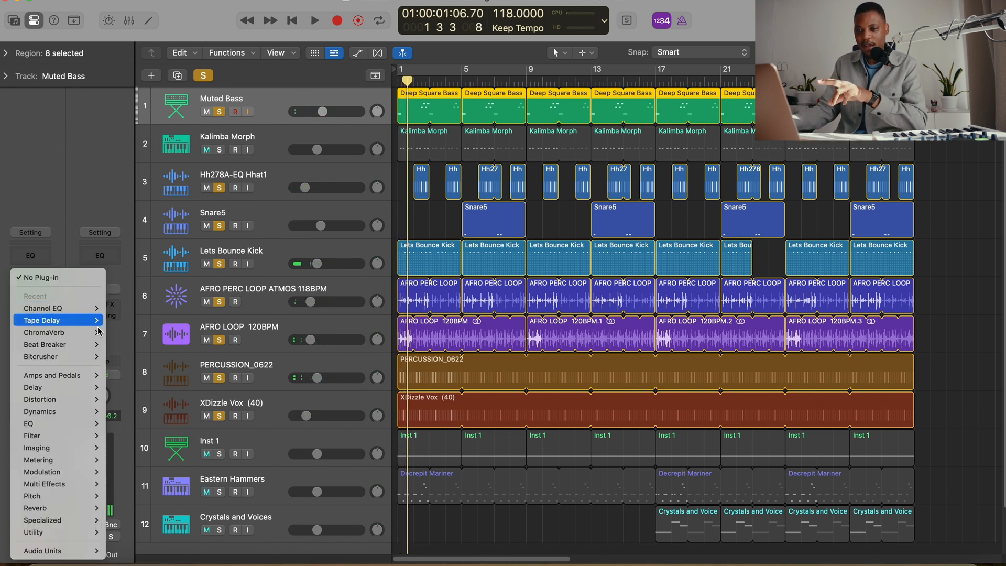
pyautogui.moveTo(63, 356)
pyautogui.click(118, 353)
pyautogui.press('space')
pyautogui.press('Return')
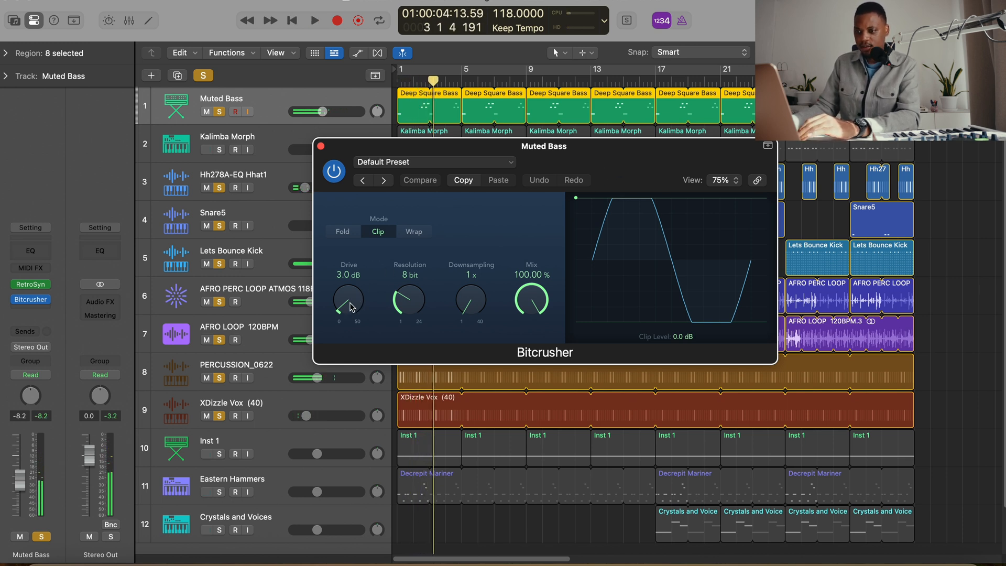
pyautogui.moveTo(351, 307); pyautogui.dragTo(354, 297)
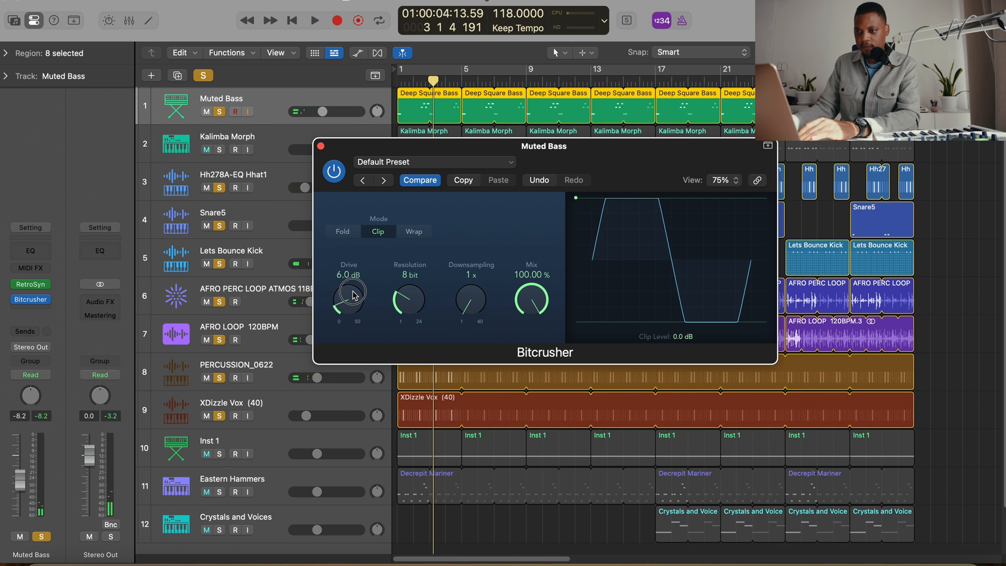
# Audition the driven Muted Bass in the mix from the start and close the Bitcrusher window.
pyautogui.press('space')
pyautogui.press('space')
pyautogui.press('Return')
pyautogui.press('space')
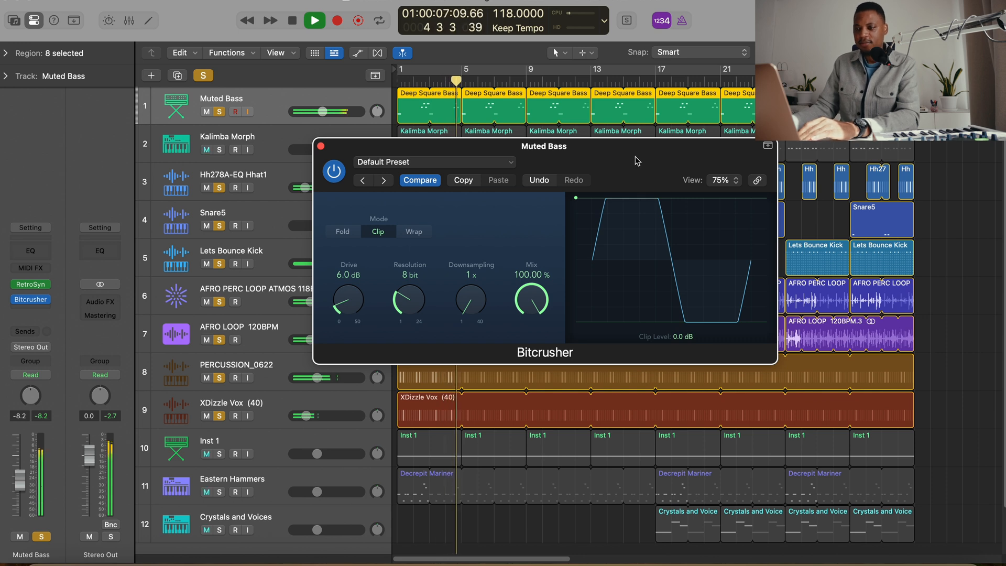
pyautogui.press('space')
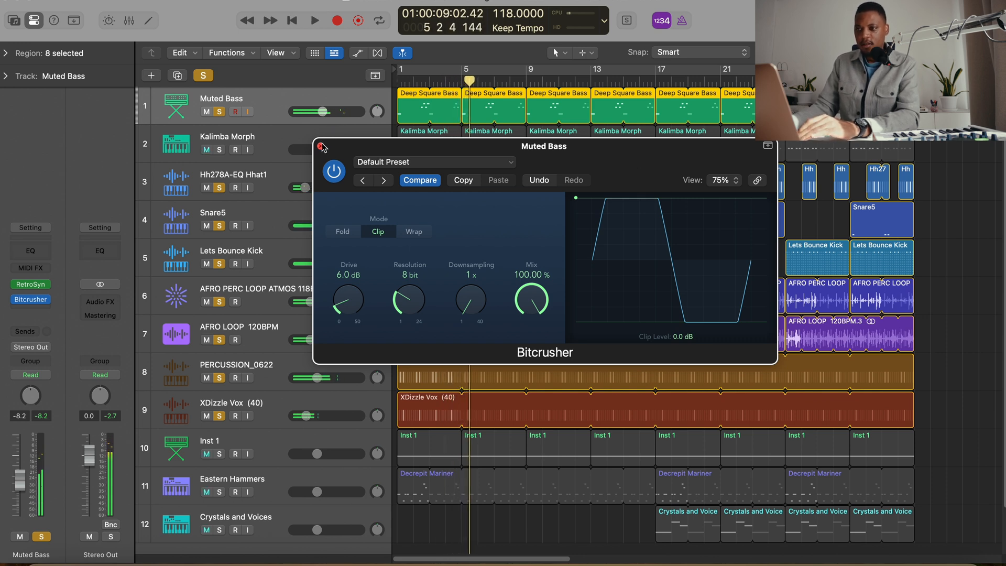
pyautogui.click(321, 146)
# Lower the Muted Bass volume to -13.2 dB and audition the mix from the start.
pyautogui.moveTo(323, 111); pyautogui.dragTo(308, 111)
pyautogui.press('Return')
pyautogui.press('space')
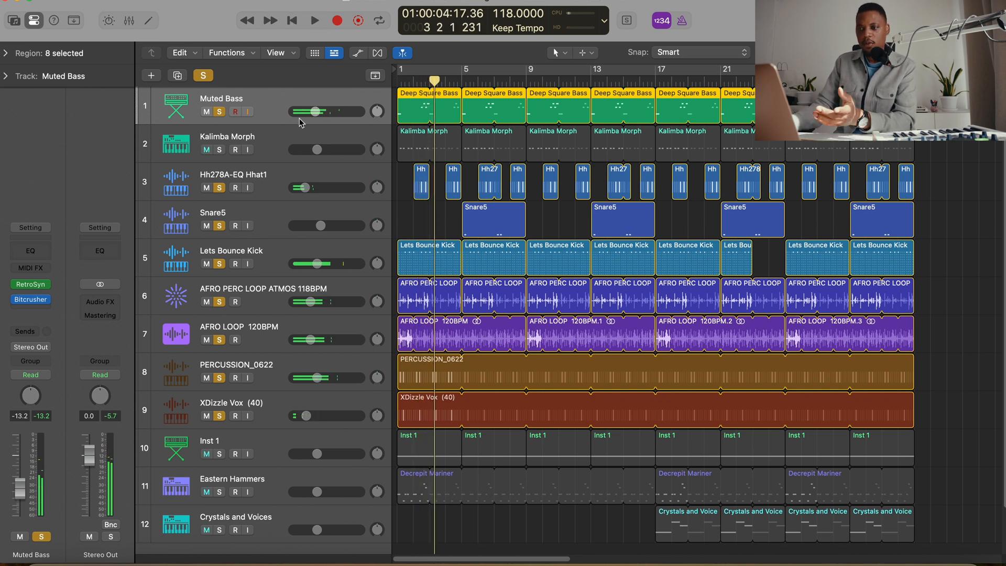
# Solo Kalimba Morph and raise its volume to -8.8 dB while the mix plays.
pyautogui.click(228, 155)
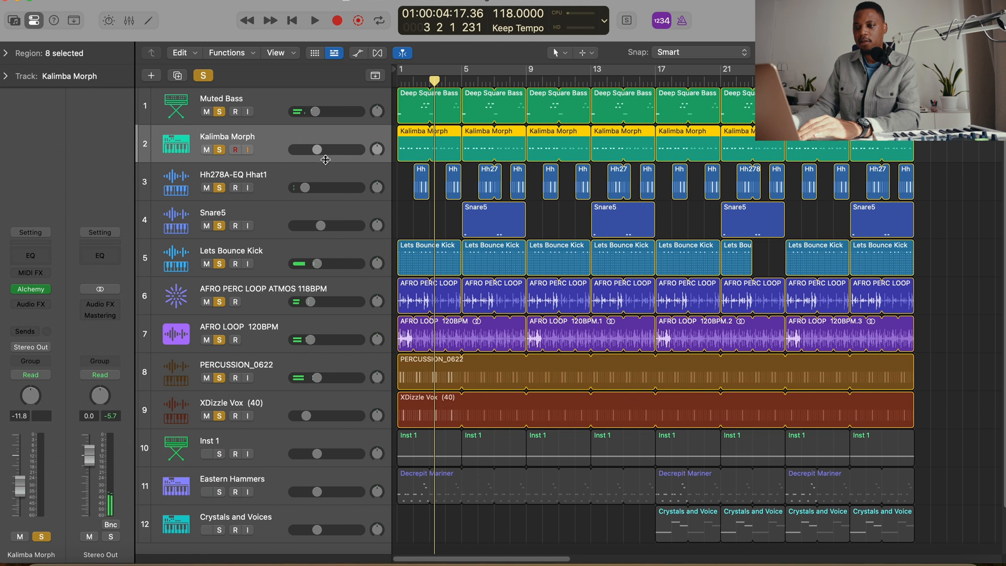
pyautogui.press('space')
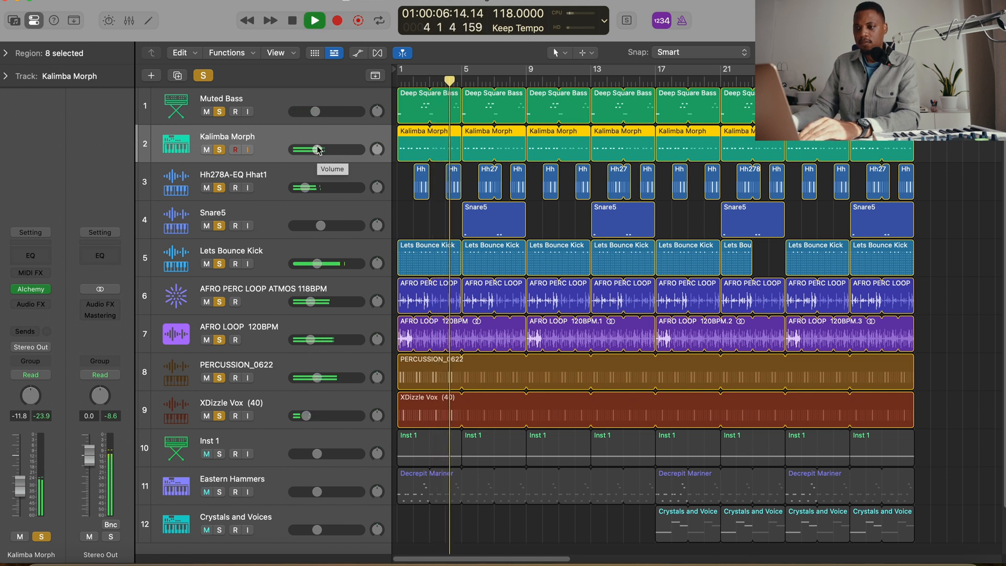
pyautogui.moveTo(318, 149); pyautogui.dragTo(323, 152)
pyautogui.press('space')
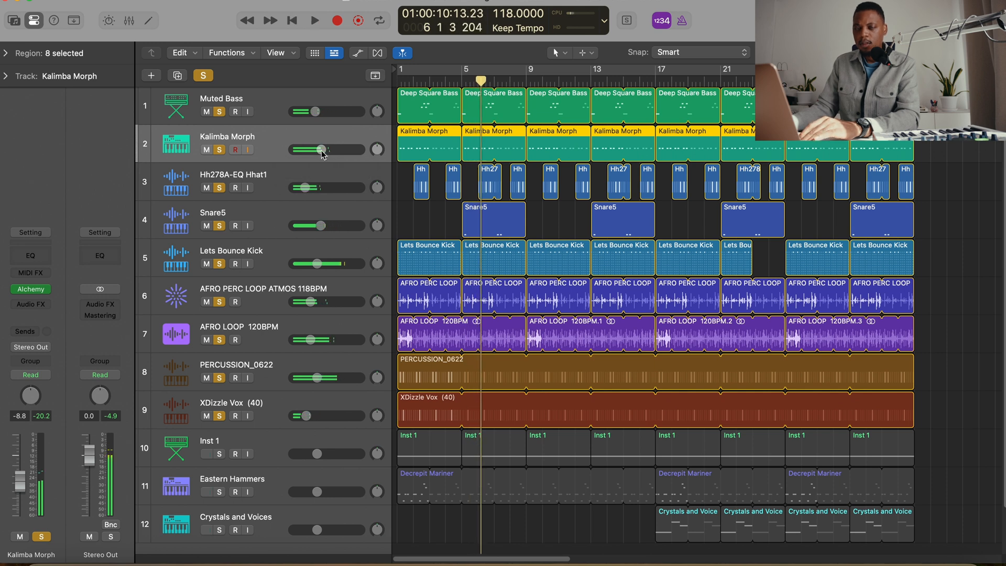
# Solo Inst 1, audition it in the mix from the start, and lower its volume to -17.8 dB.
pyautogui.scroll(-3, 482, 247)
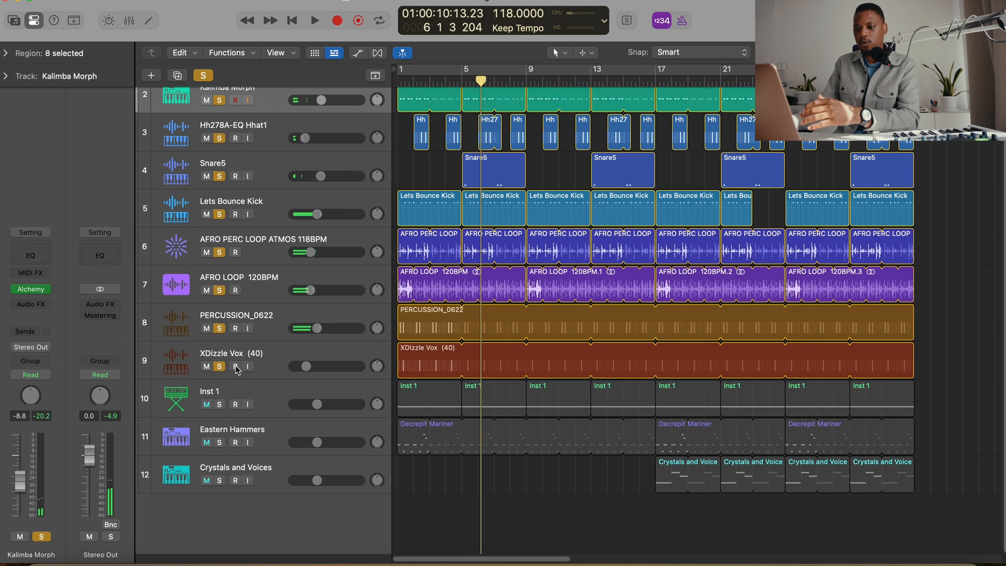
pyautogui.click(275, 394)
pyautogui.press('space')
pyautogui.press('Return')
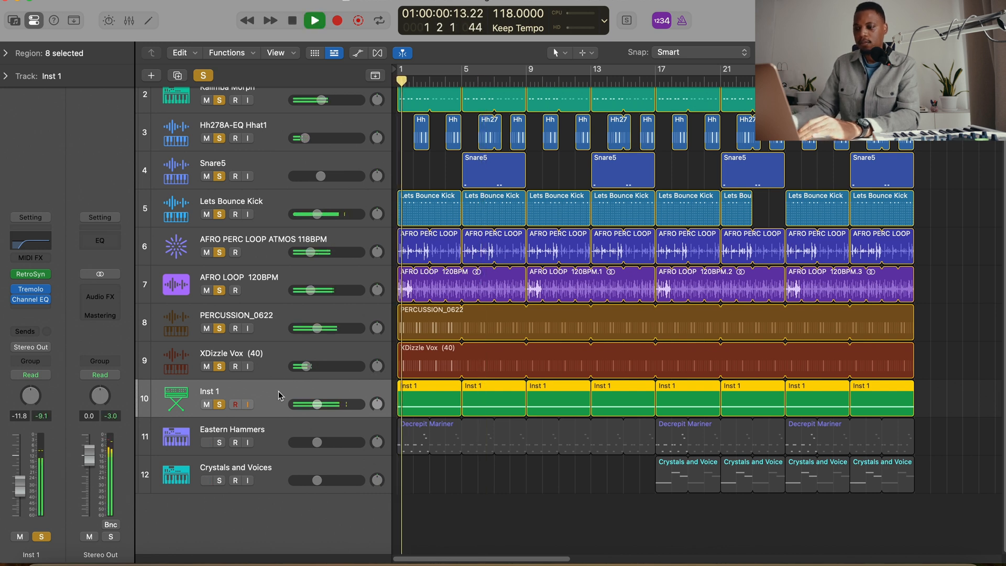
pyautogui.press('space')
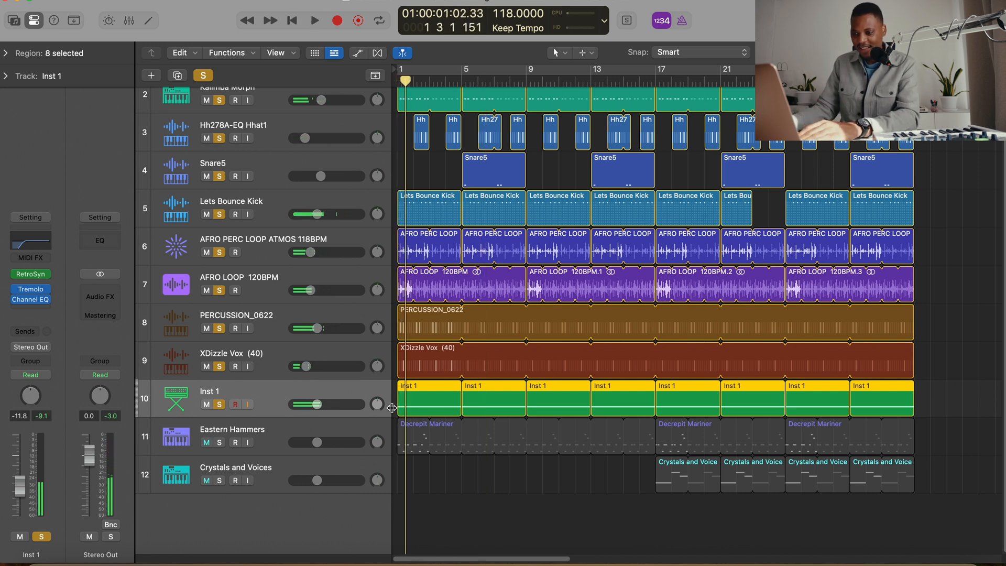
pyautogui.moveTo(318, 405); pyautogui.dragTo(297, 403)
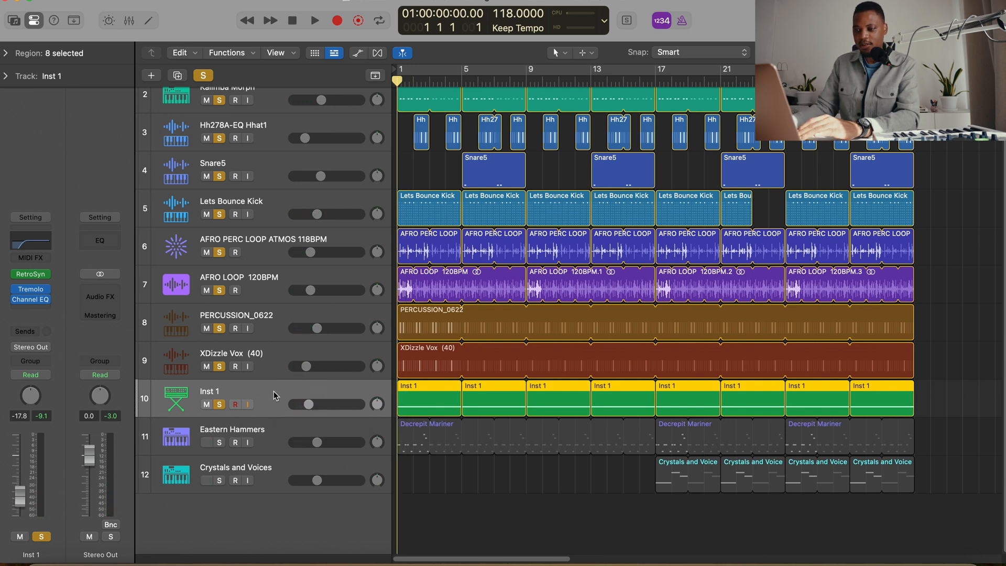
# Lower the Inst 1 volume further to -20.0 dB and audition the mix from the start.
pyautogui.press('space')
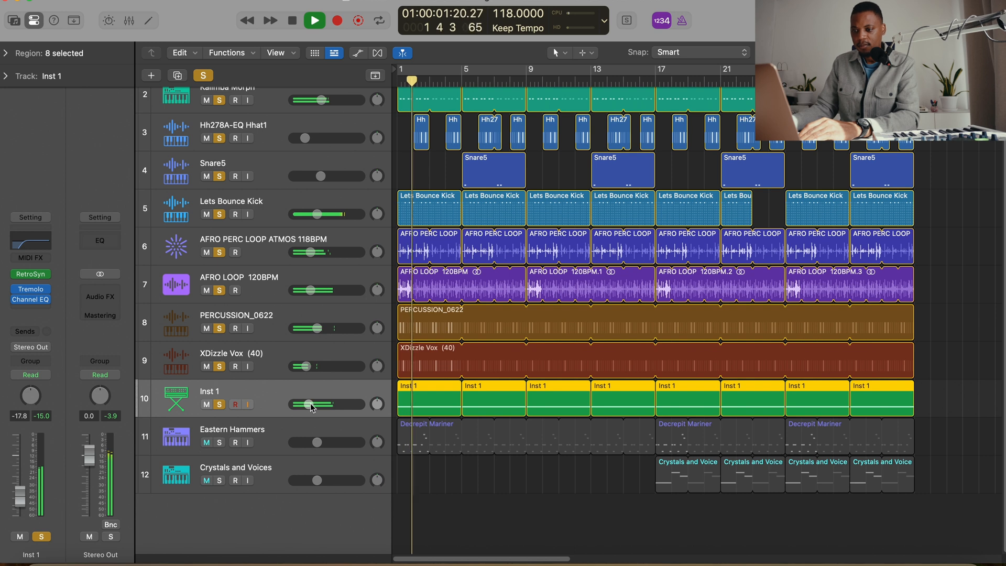
pyautogui.moveTo(309, 399); pyautogui.dragTo(307, 407)
pyautogui.press('space')
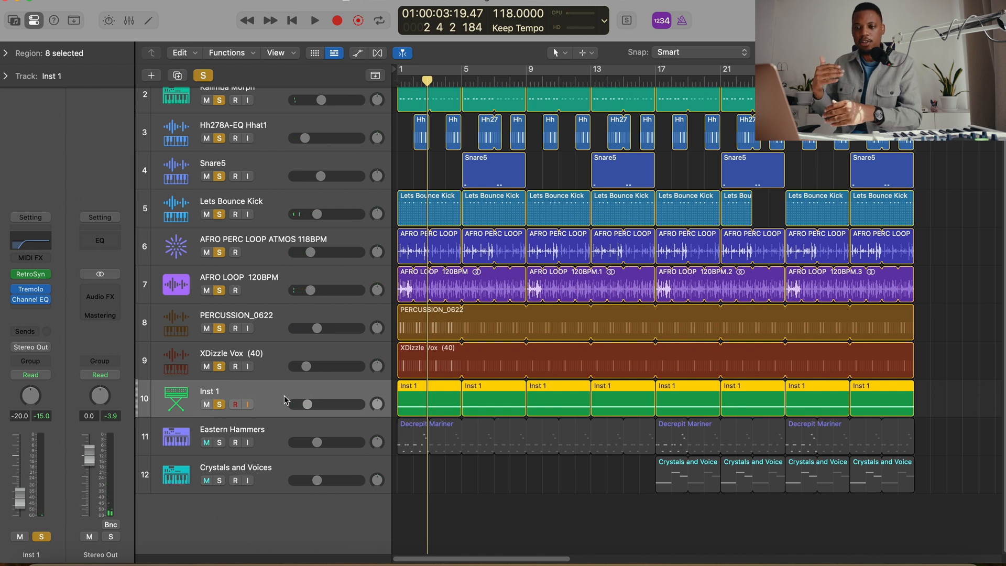
pyautogui.press('space')
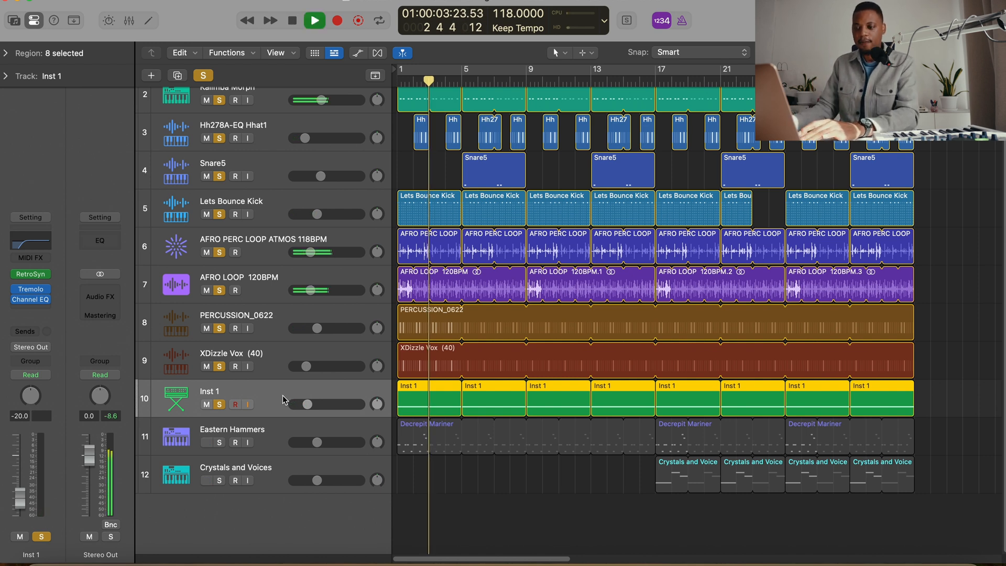
pyautogui.press('Return')
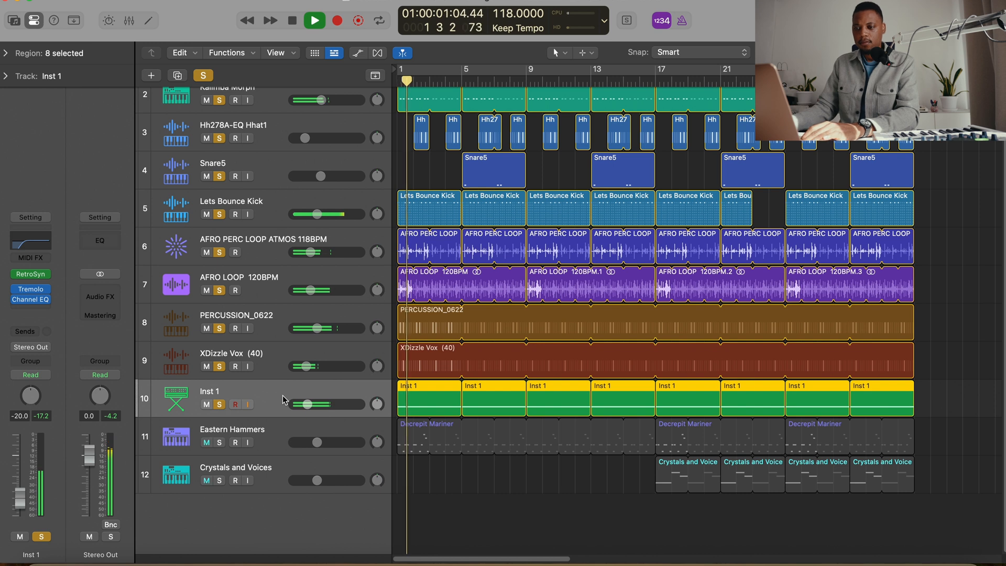
pyautogui.press('space')
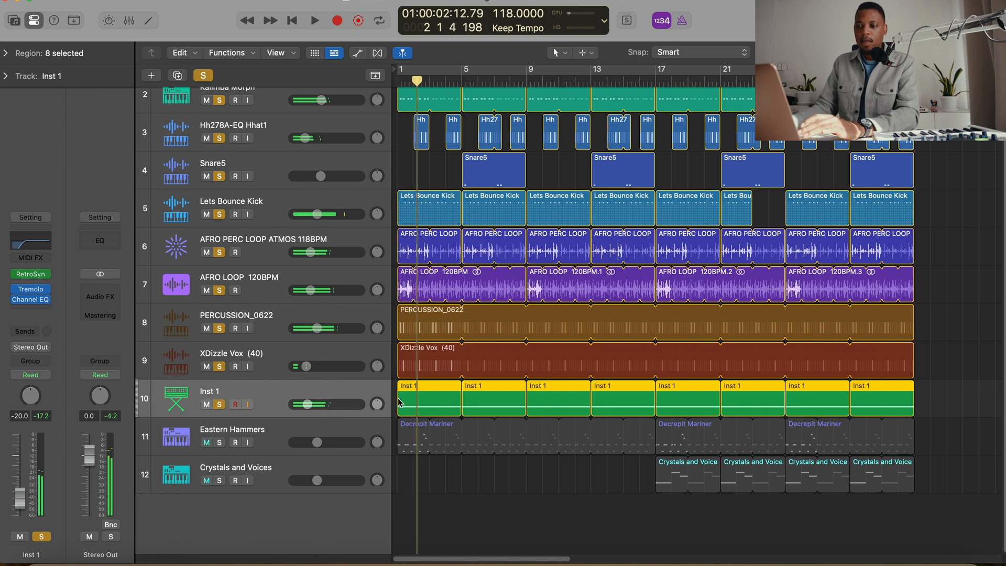
# Examine the sustained notes of the Inst 1 region in the Piano Roll and close the editor.
pyautogui.doubleClick(432, 405)
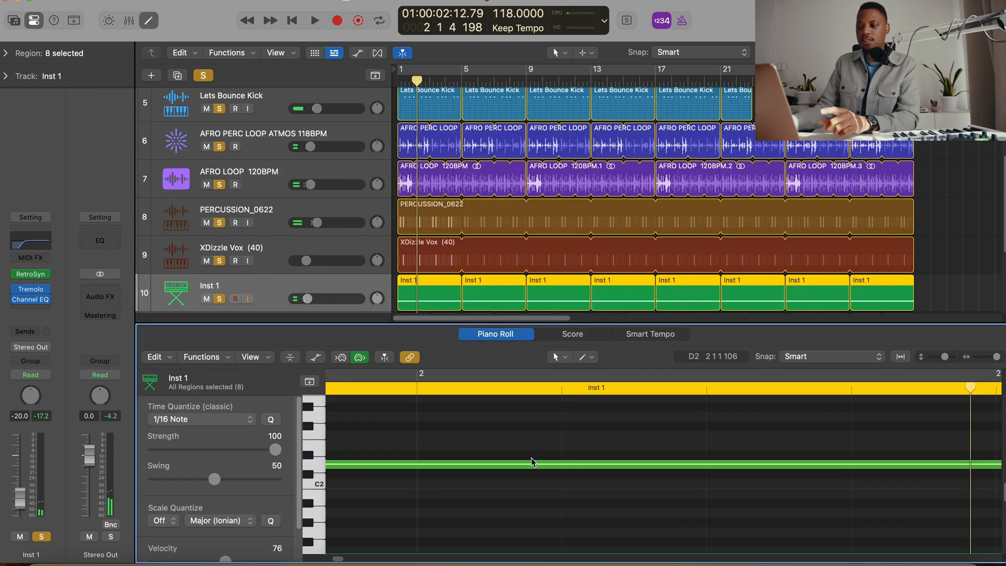
pyautogui.moveTo(996, 358); pyautogui.dragTo(986, 358)
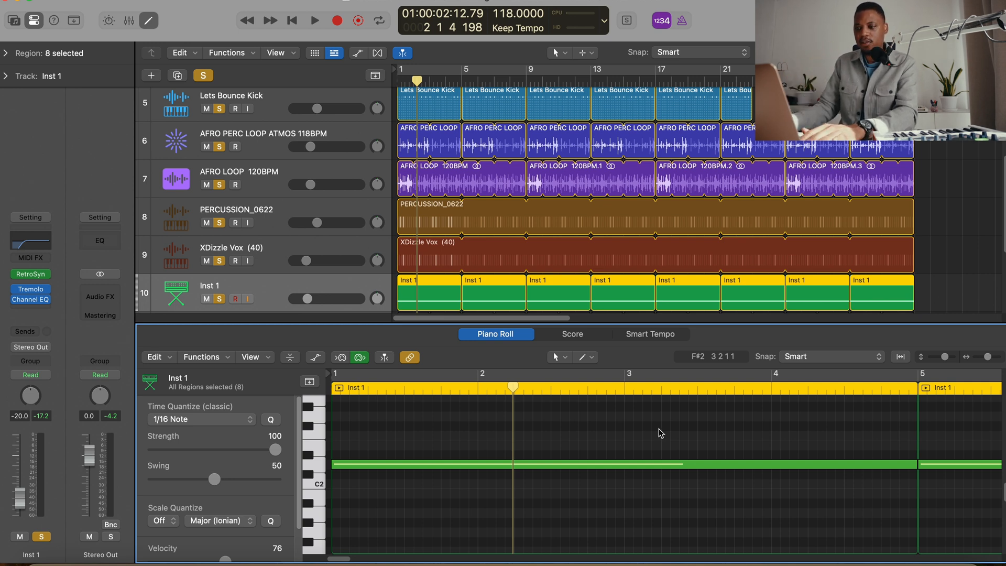
pyautogui.press('e')
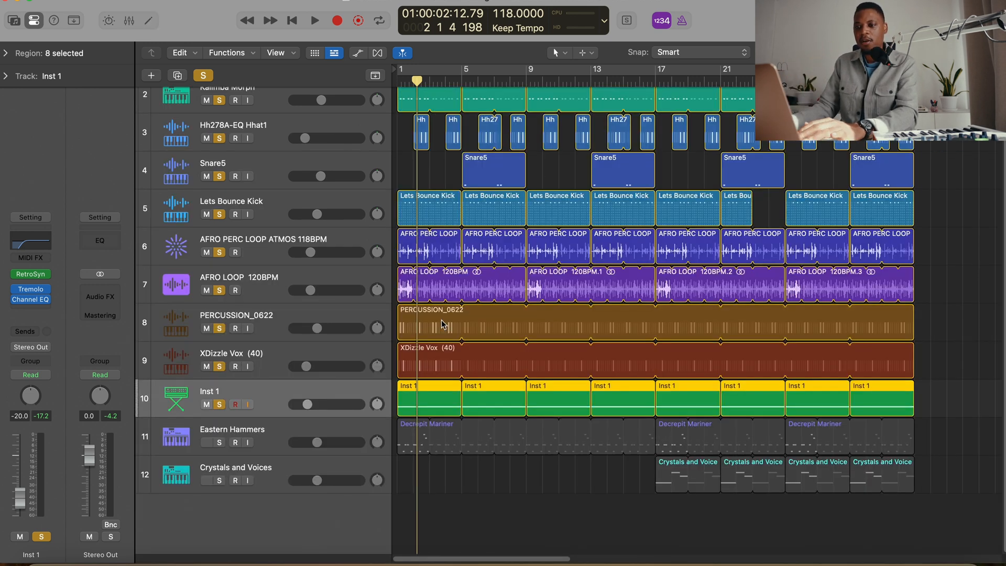
# Compare Inst 1 with its Tremolo sidechain effect bypassed and enabled, leave it enabled, and close the effect window.
pyautogui.click(32, 292)
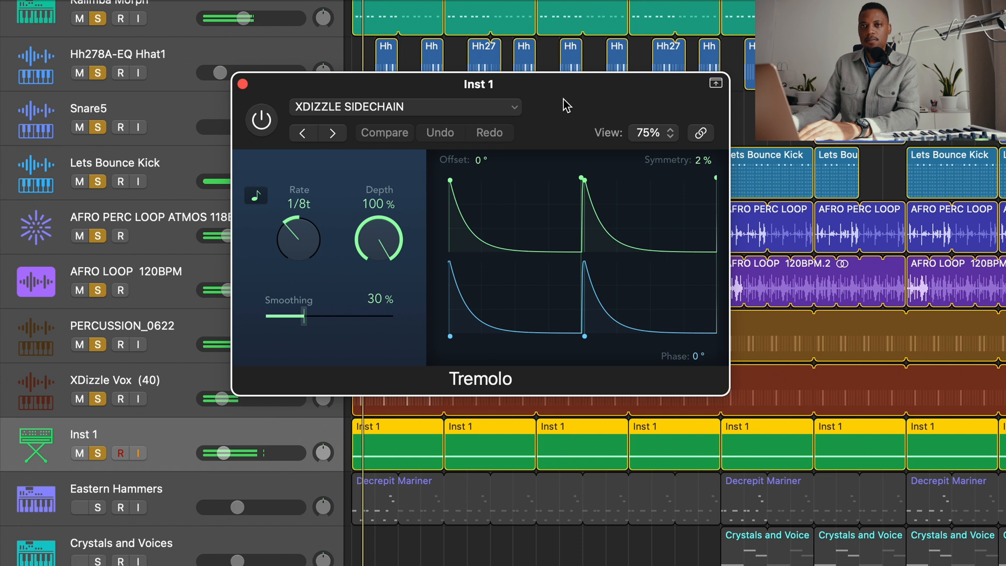
pyautogui.click(262, 122)
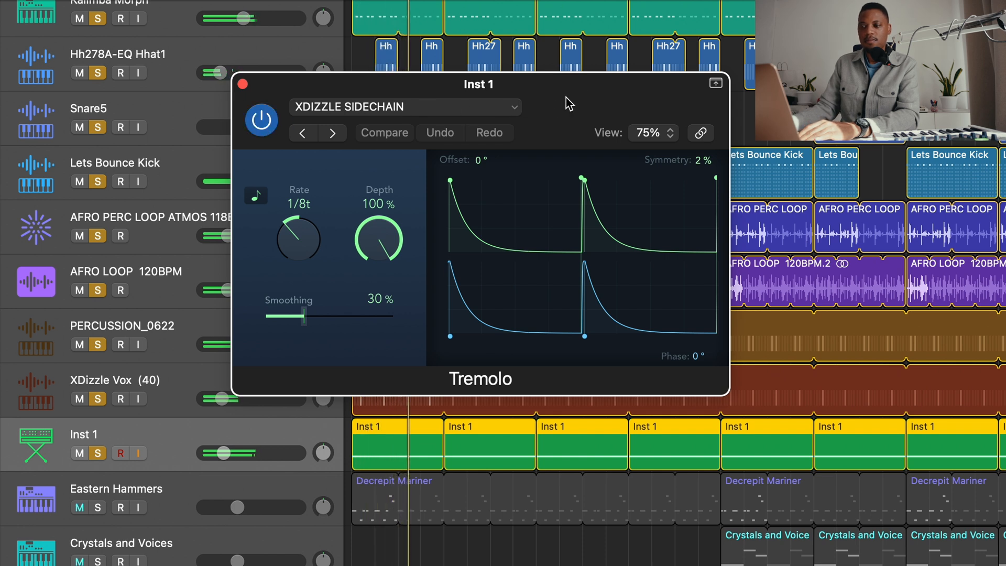
pyautogui.click(260, 123)
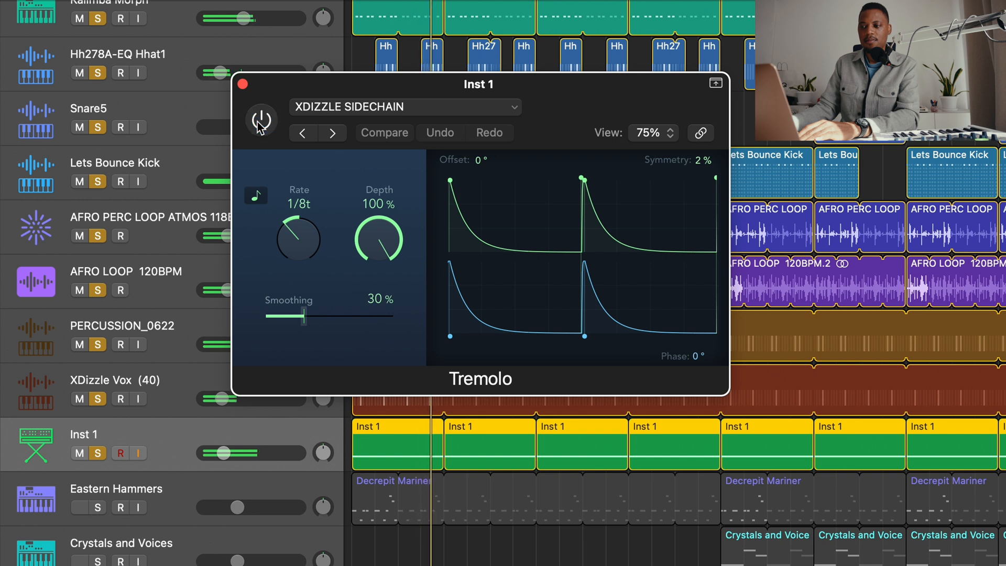
pyautogui.click(260, 121)
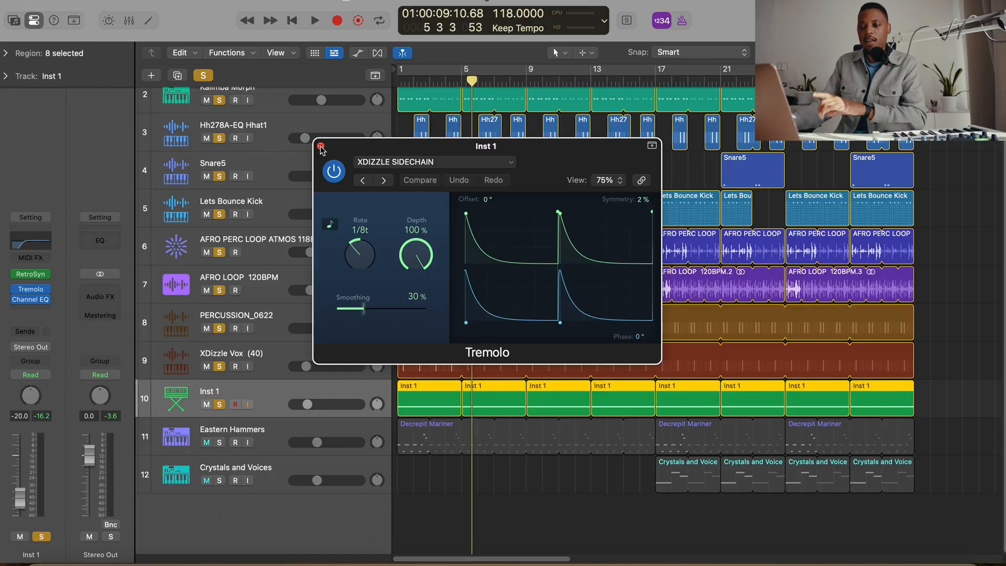
pyautogui.click(321, 147)
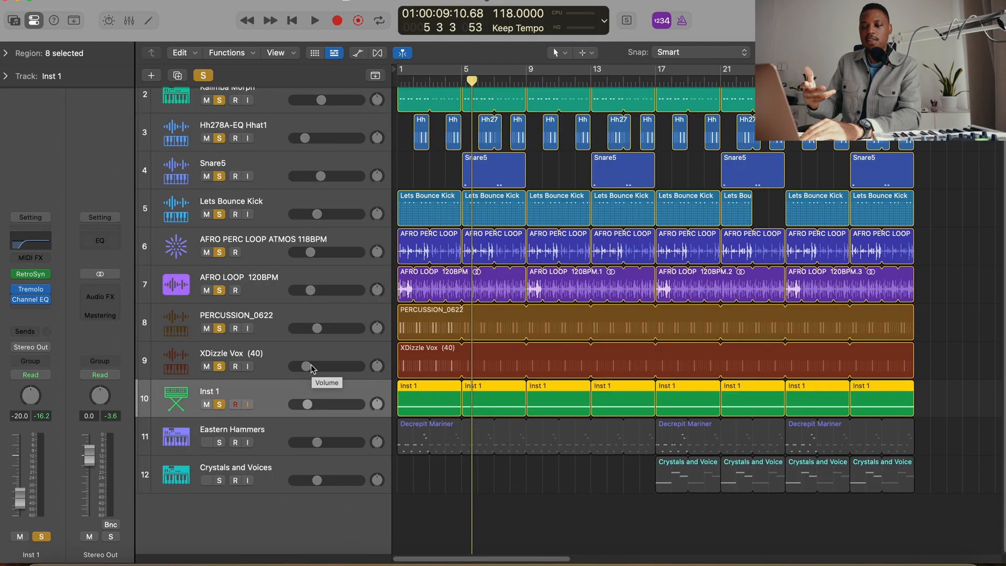
# Solo Eastern Hammers, audition it in the mix from the start, and lower its volume to -15.2 dB.
pyautogui.press('Return')
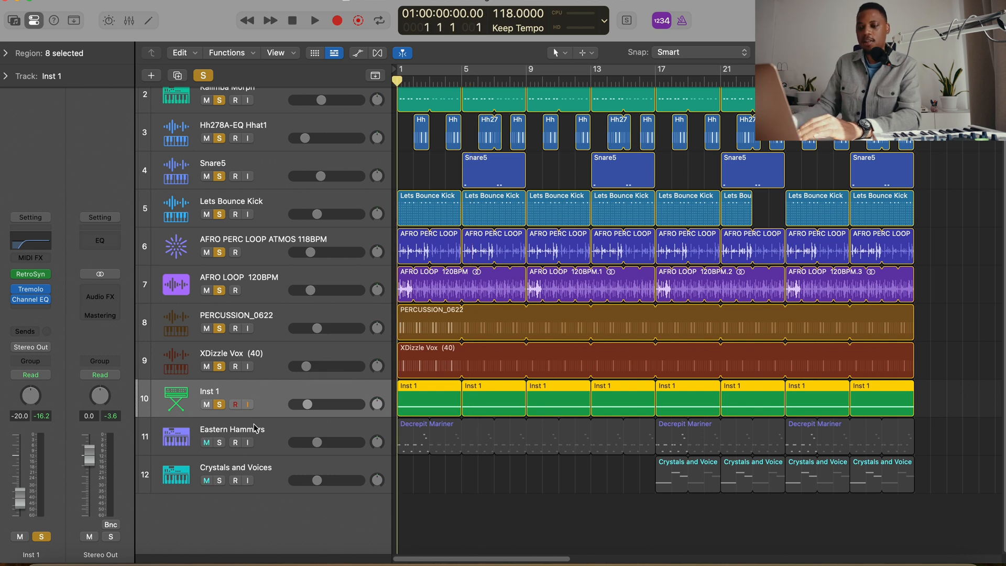
pyautogui.click(272, 436)
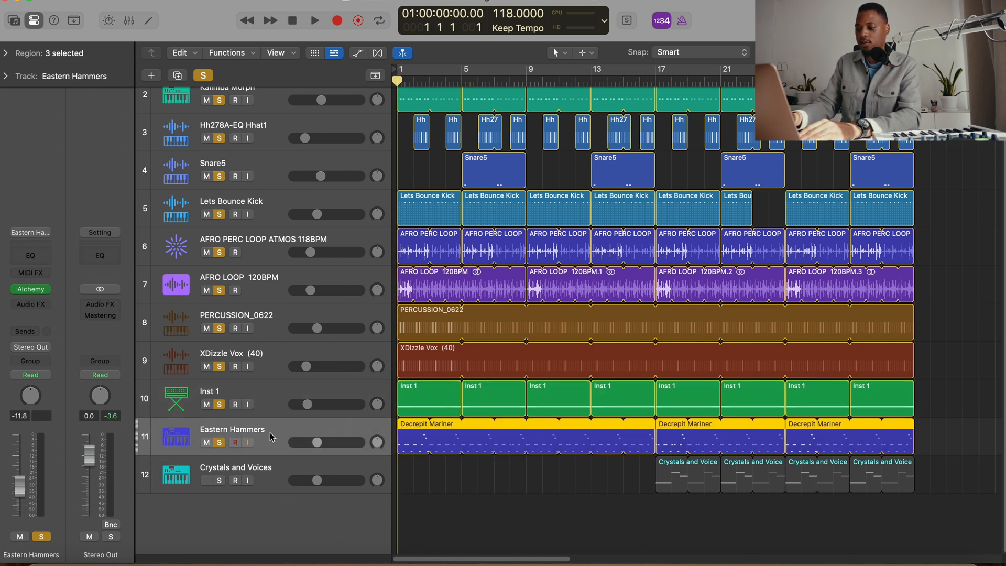
pyautogui.press('space')
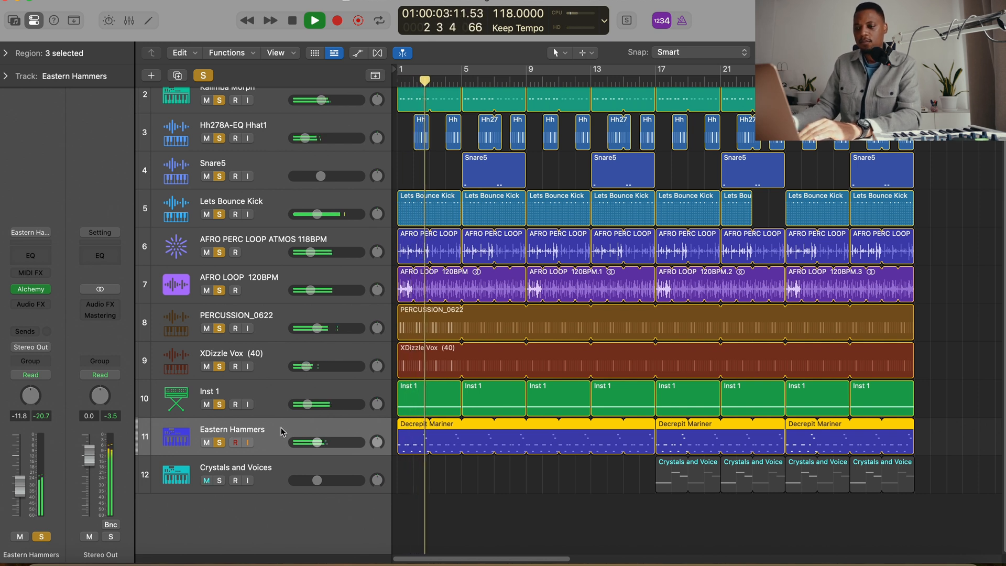
pyautogui.press('space')
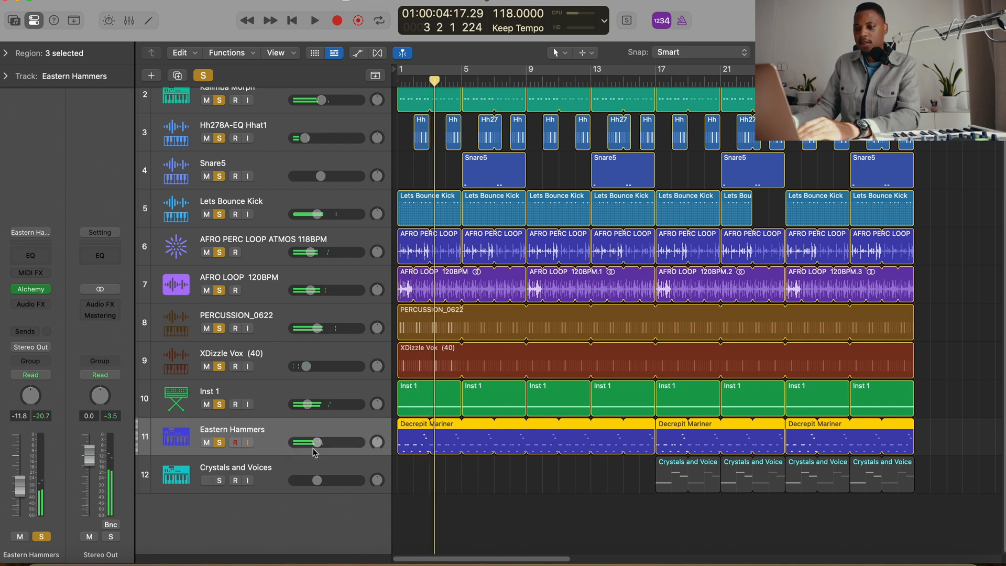
pyautogui.moveTo(318, 444); pyautogui.dragTo(313, 443)
pyautogui.press('space')
pyautogui.press('space')
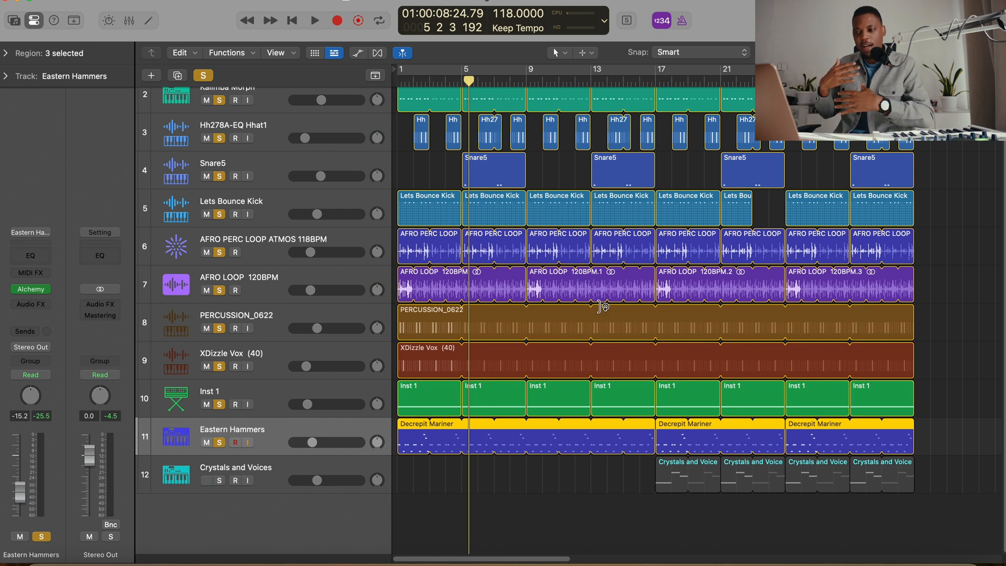
# Solo Crystals and Voices and audition it in the mix with playback cycling from bar 17 to bar 25.
pyautogui.hscroll(3, 603, 306)
pyautogui.scroll(2, 608, 325)
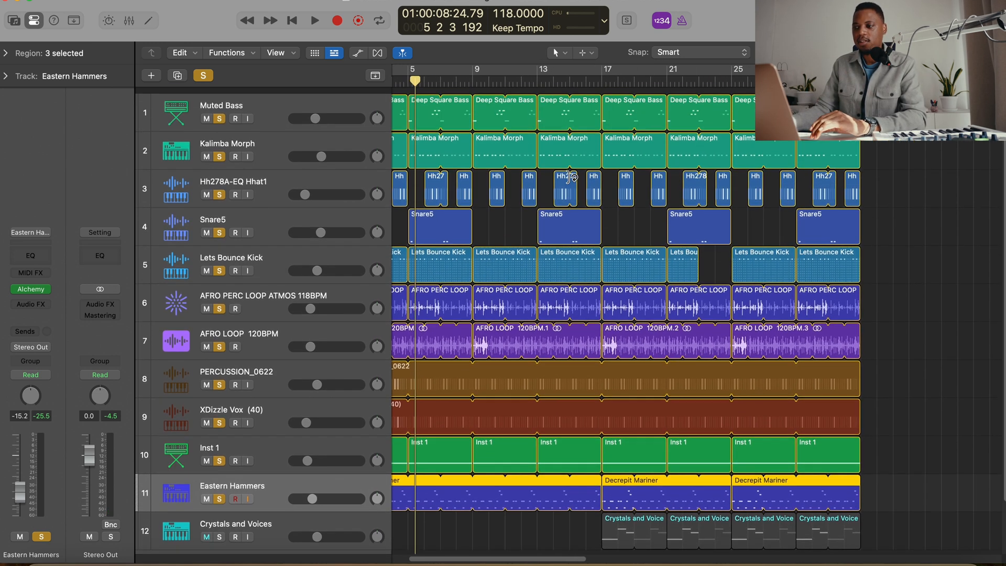
pyautogui.scroll(-2, 615, 362)
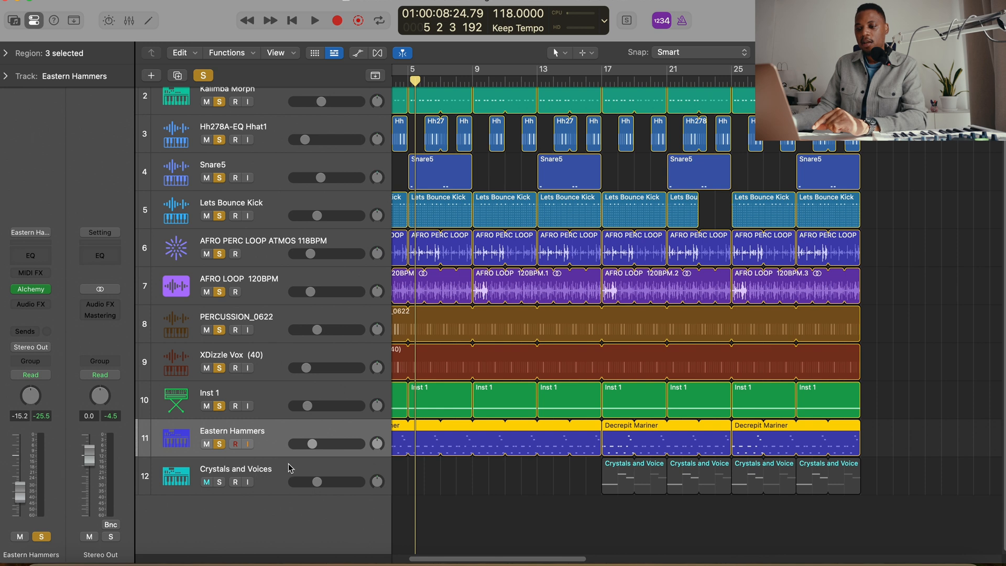
pyautogui.click(291, 468)
pyautogui.moveTo(607, 72); pyautogui.dragTo(732, 72)
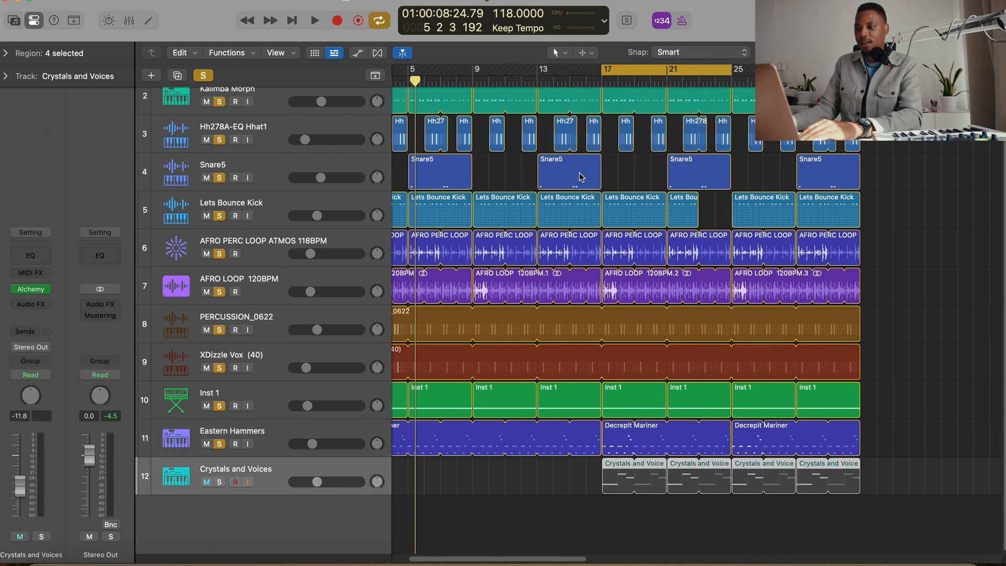
pyautogui.click(219, 482)
pyautogui.press('space')
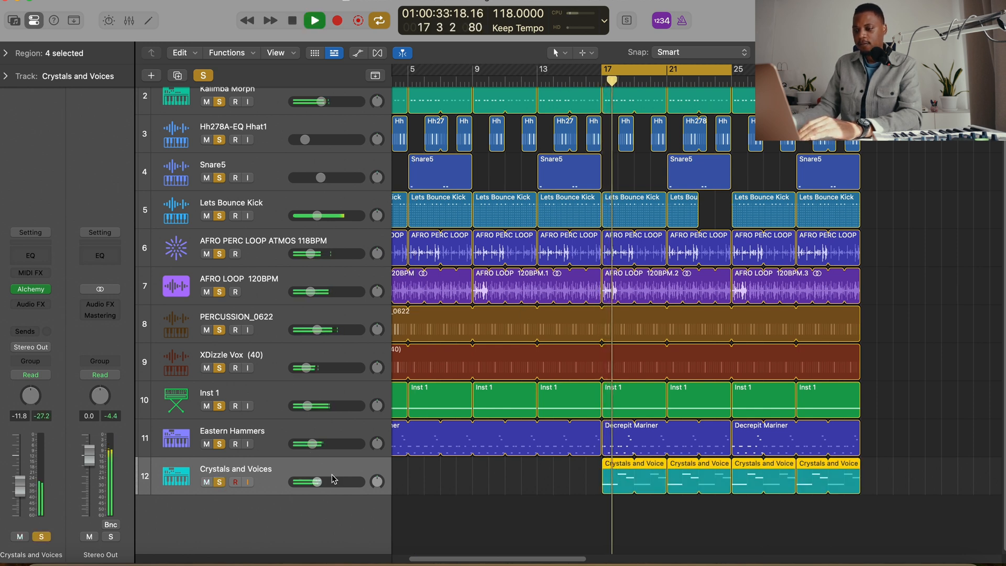
pyautogui.click(514, 514)
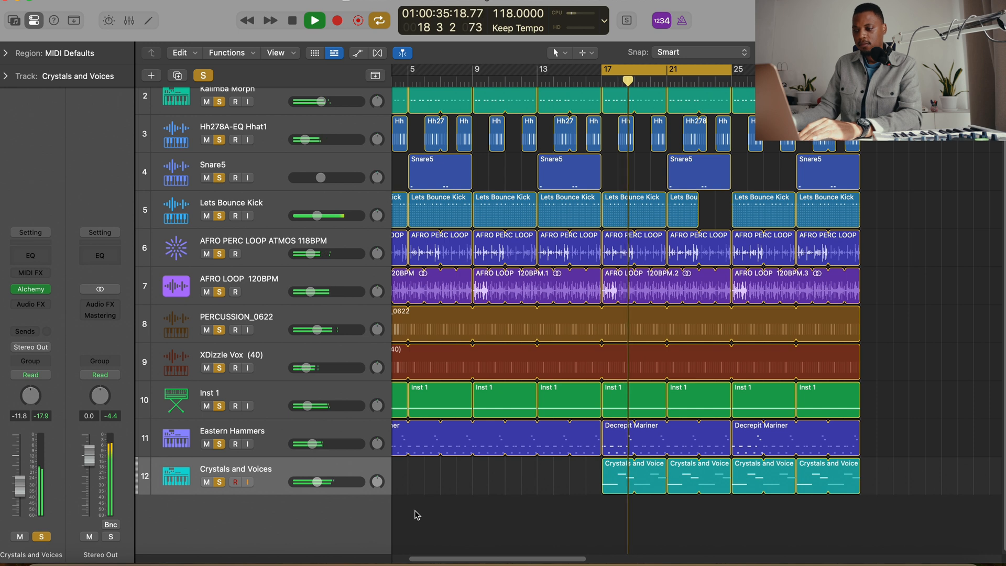
pyautogui.press('space')
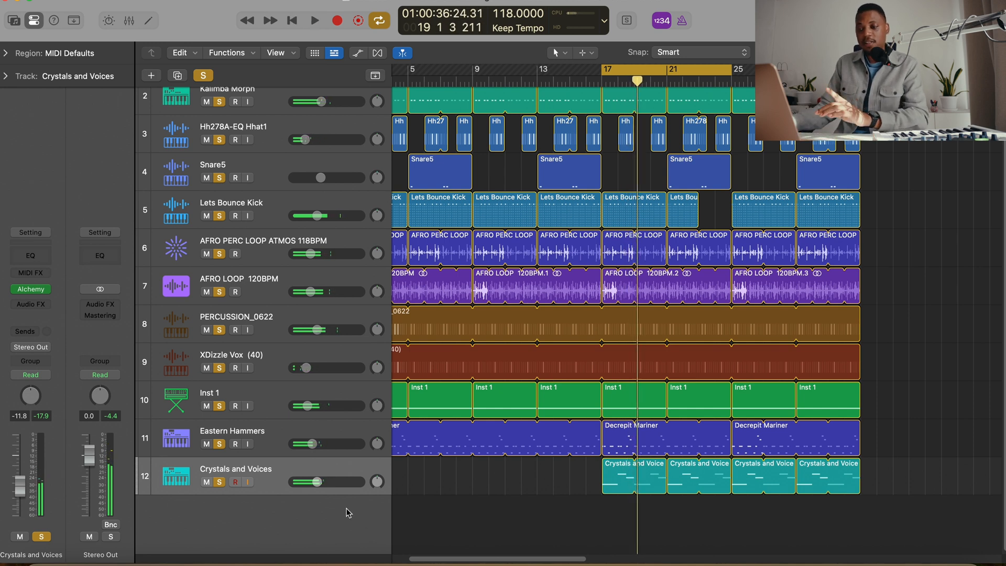
# Lower the Crystals and Voices volume to -22.5 dB and audition the full mix over the cycled section.
pyautogui.moveTo(318, 485); pyautogui.dragTo(306, 486)
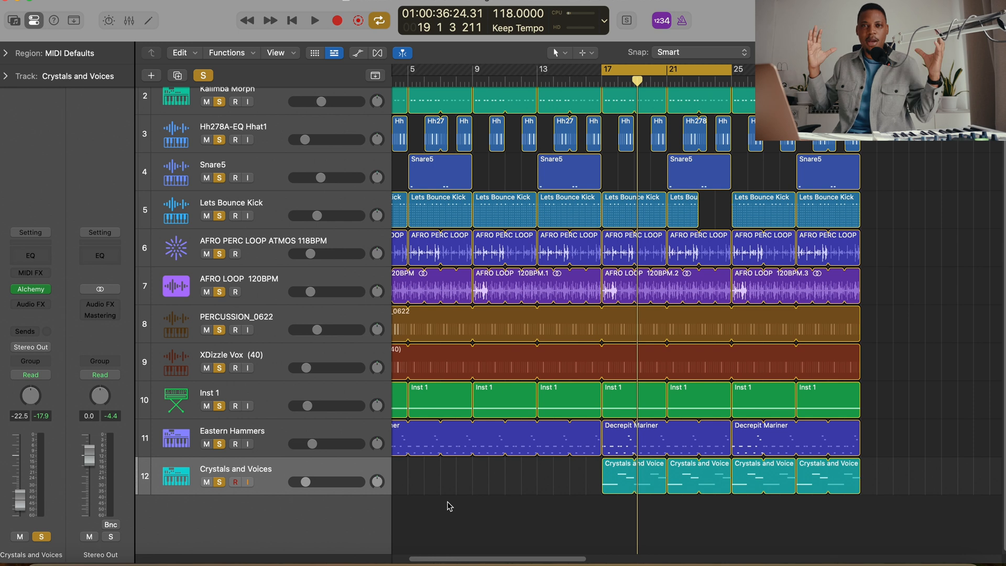
pyautogui.press('space')
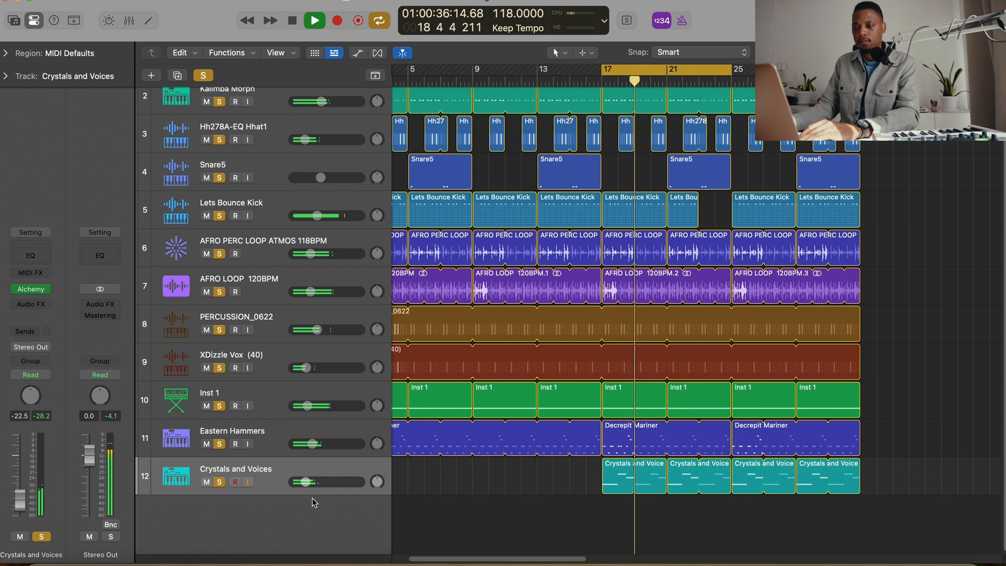
pyautogui.scroll(2, 477, 498)
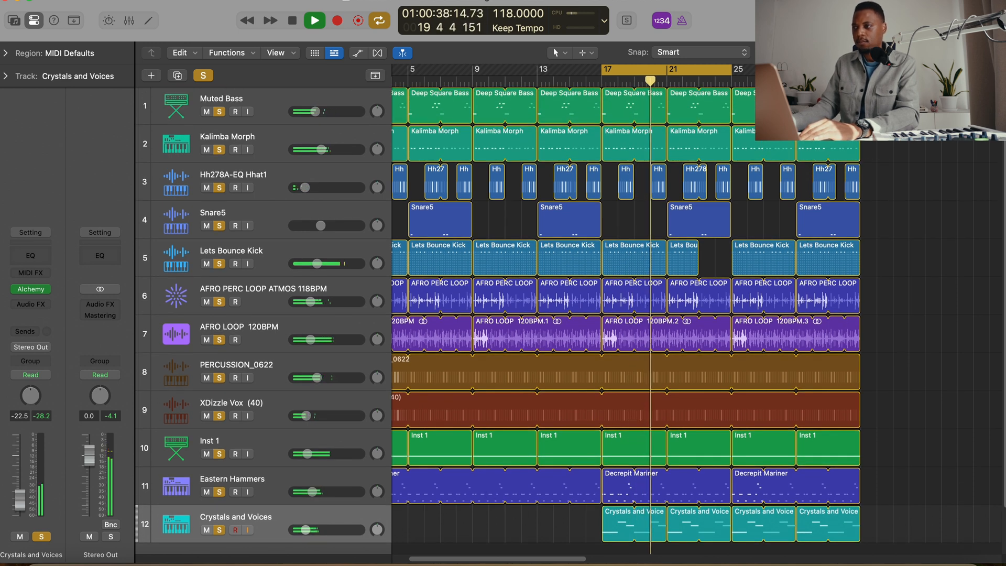
pyautogui.press('super+Up')
pyautogui.press('super+Up')
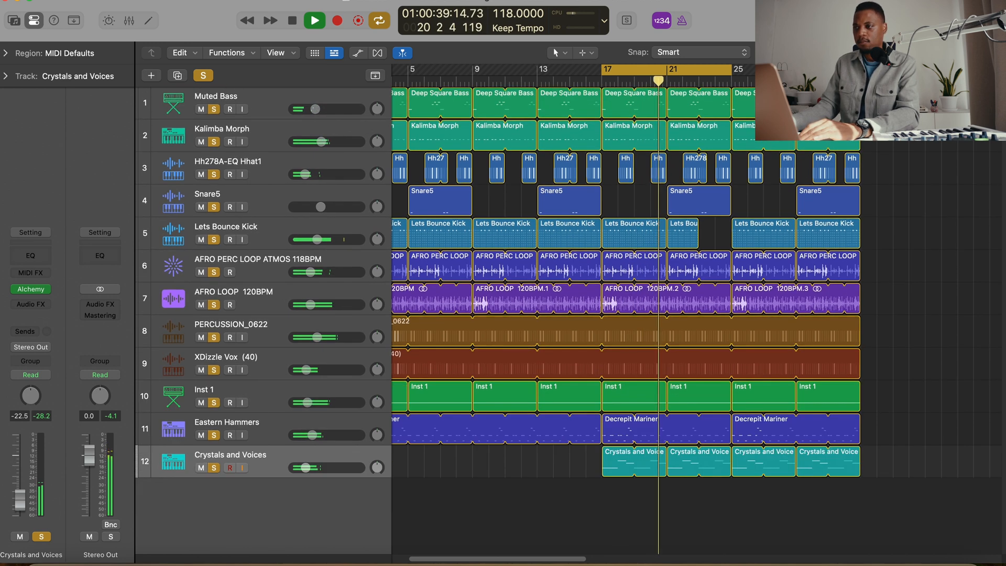
pyautogui.click(921, 218)
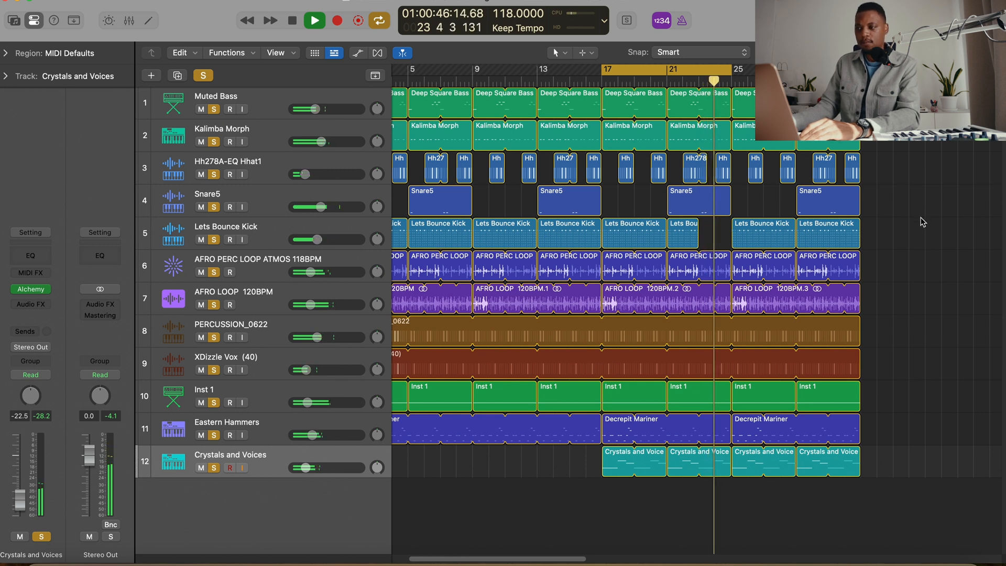